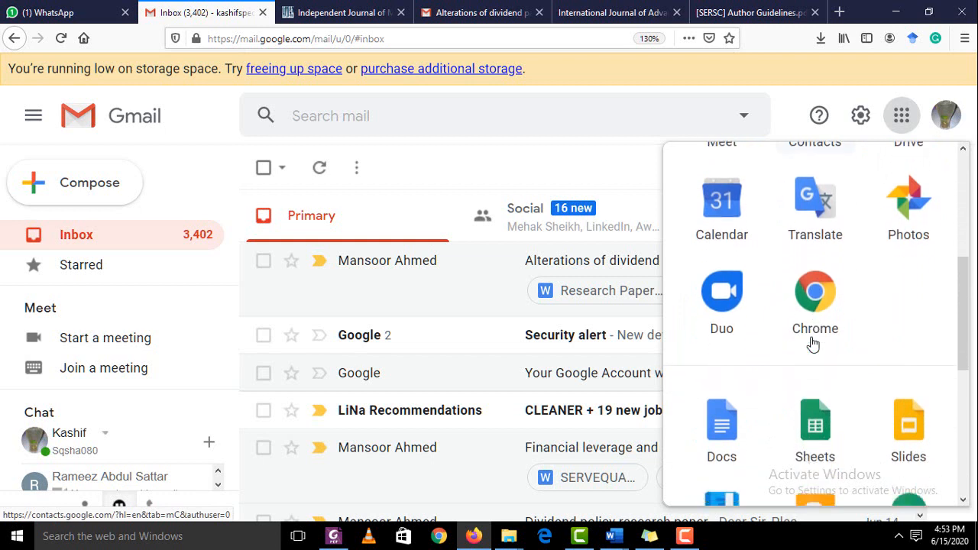
{"action": "scroll", "coordinate": [811, 336], "scroll_direction": "down", "scroll_amount": 2}
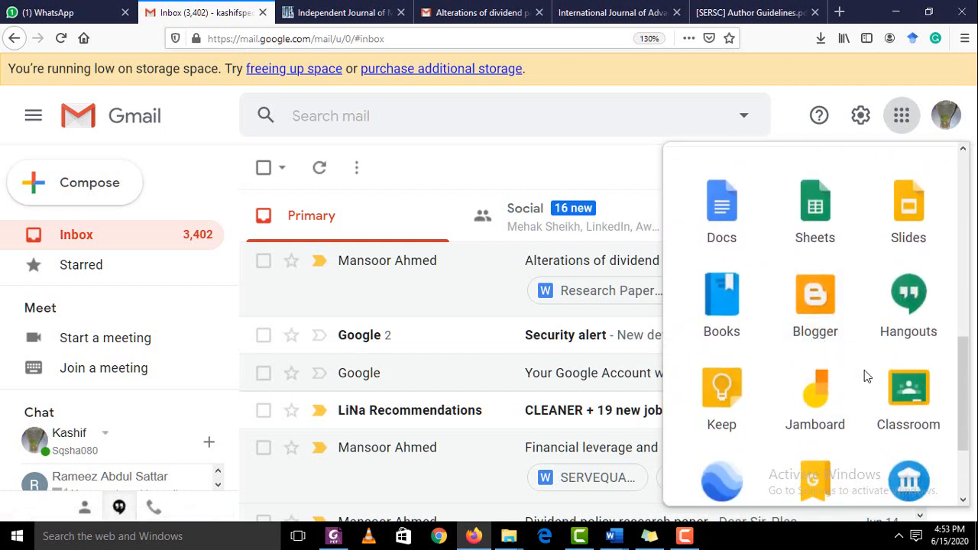
Open Classroom in a new tab and bring up the join or create class options
{"action": "left_click", "coordinate": [908, 389]}
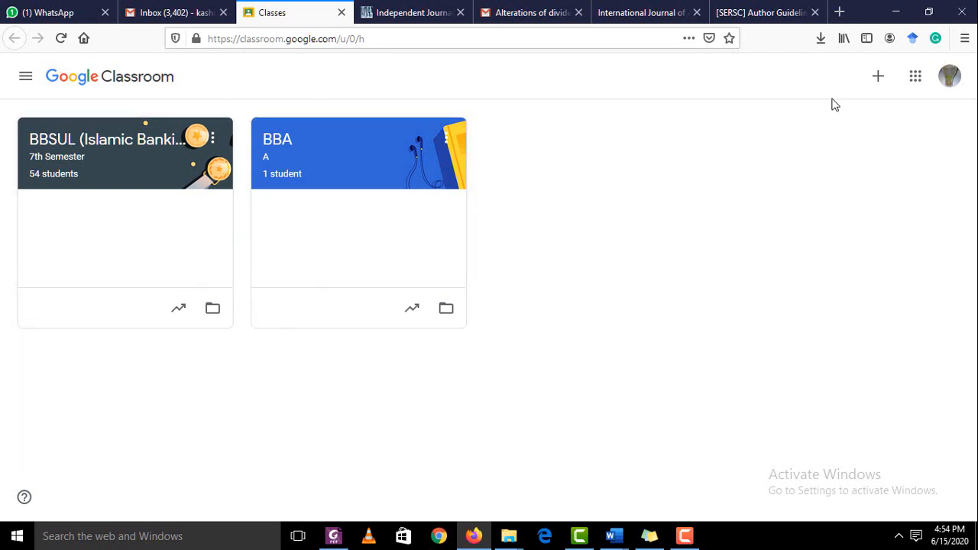
{"action": "left_click", "coordinate": [880, 83]}
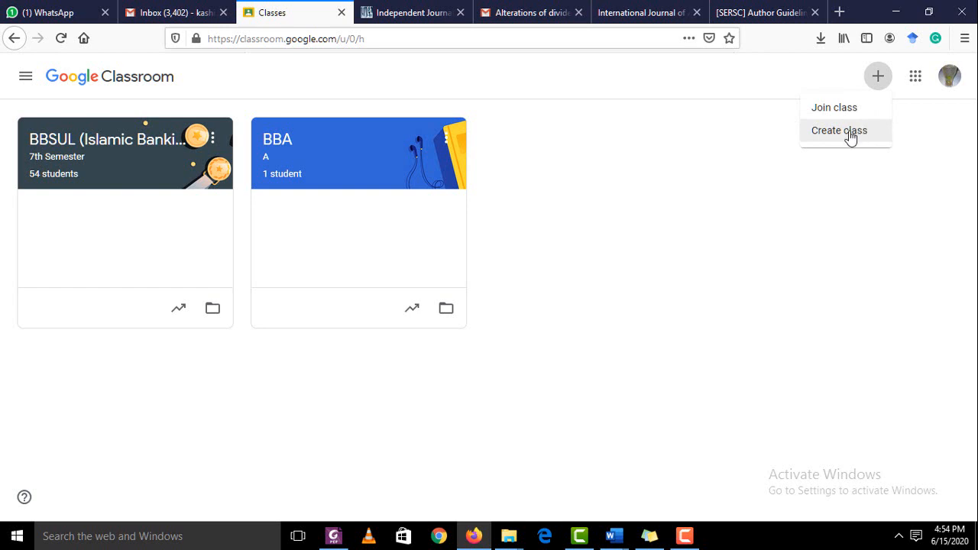
Start a new class and accept the school-use acknowledgement
{"action": "left_click", "coordinate": [850, 136]}
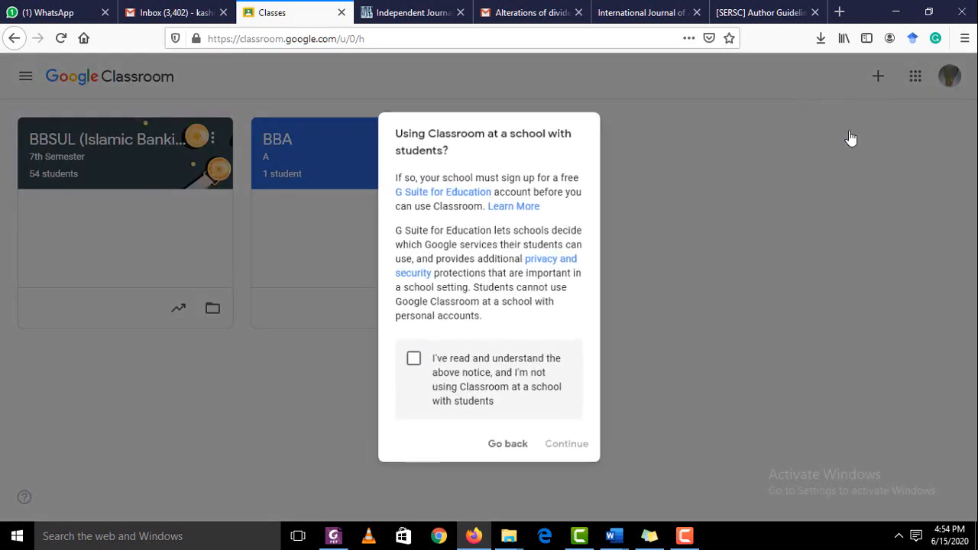
{"action": "left_click", "coordinate": [413, 360]}
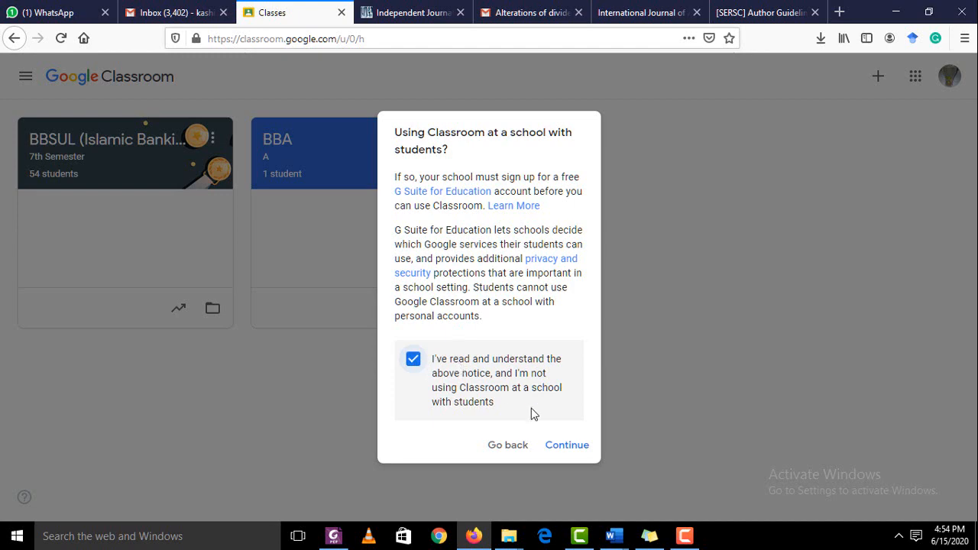
{"action": "left_click", "coordinate": [558, 450]}
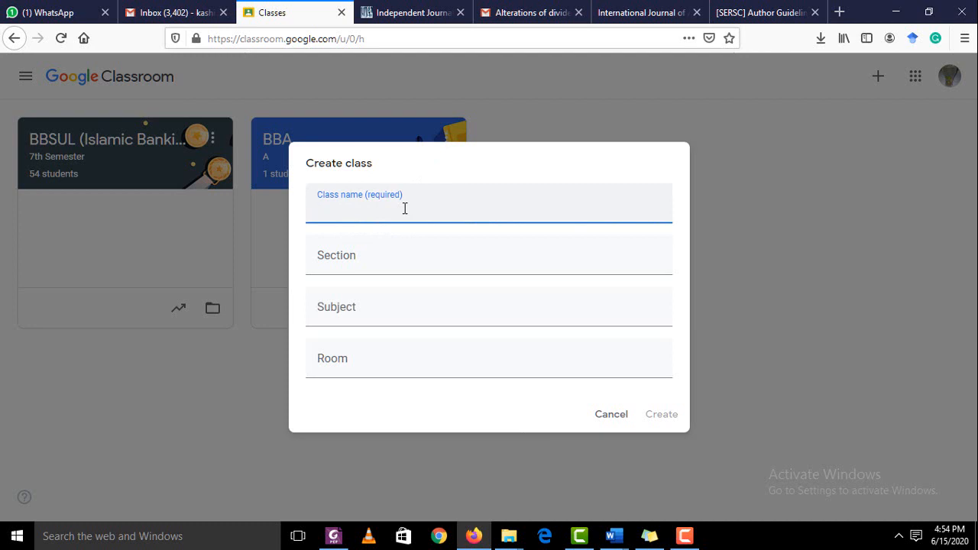
Enter class name 'BBA 5', section 'A', subject 'BRM', and create the class
{"action": "type", "text": "BBA"}
{"action": "left_click", "coordinate": [356, 269]}
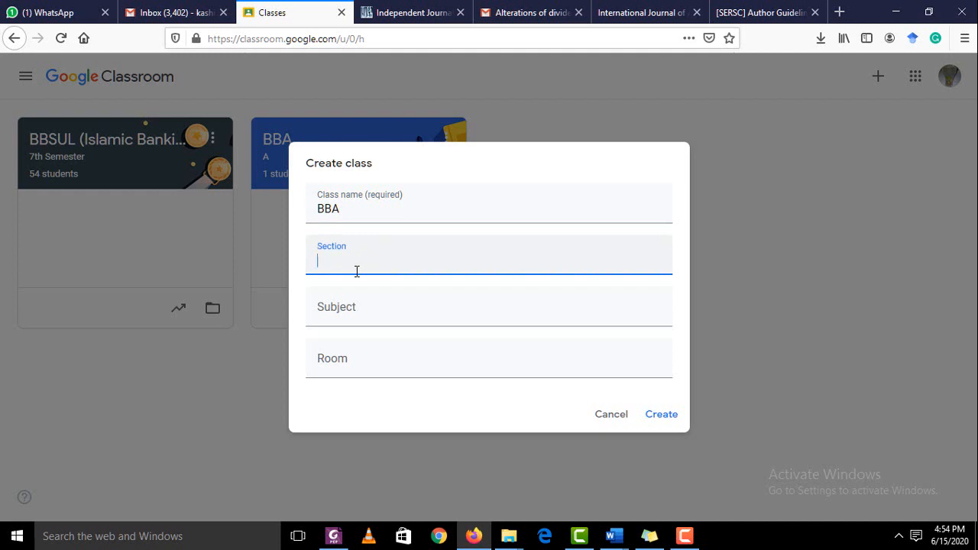
{"action": "type", "text": "A"}
{"action": "left_click", "coordinate": [377, 211]}
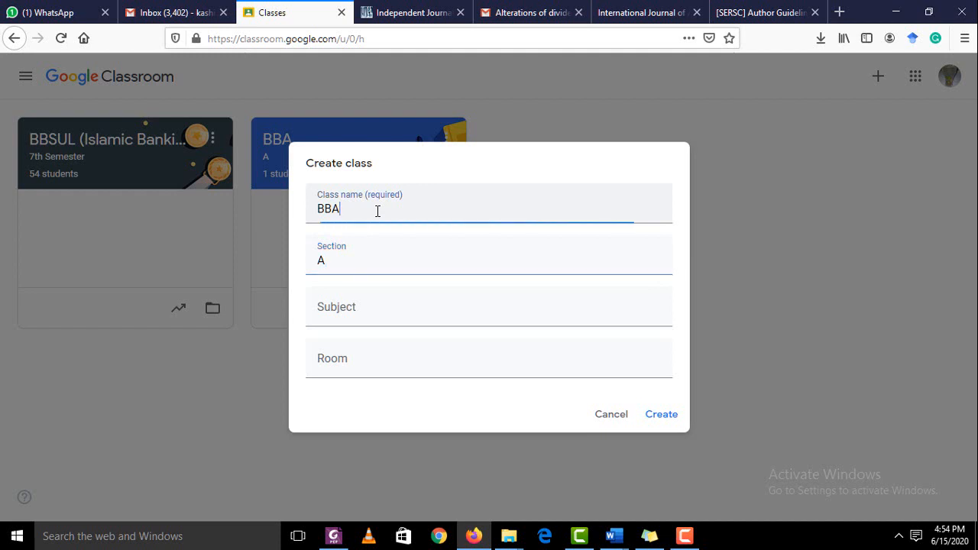
{"action": "type", "text": "5"}
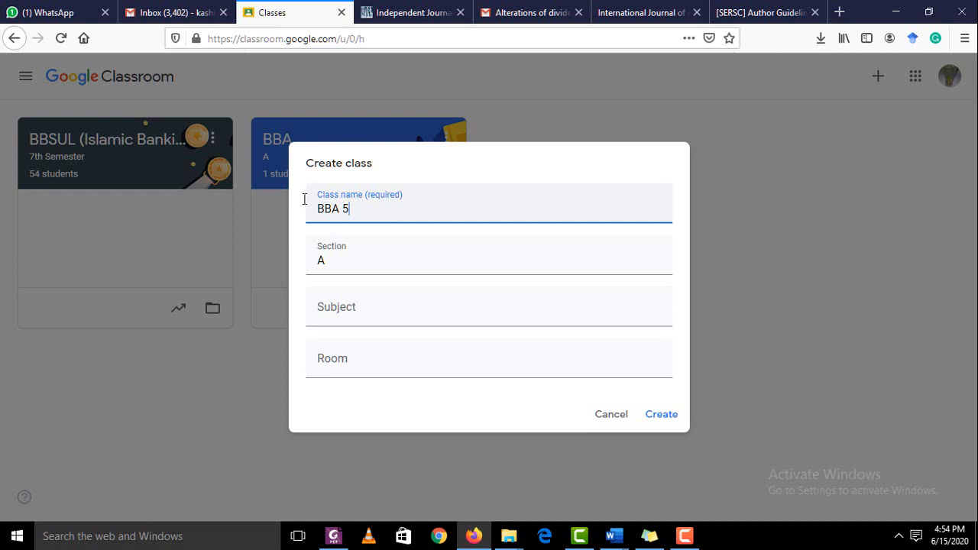
{"action": "left_click", "coordinate": [346, 312]}
{"action": "type", "text": "B"}
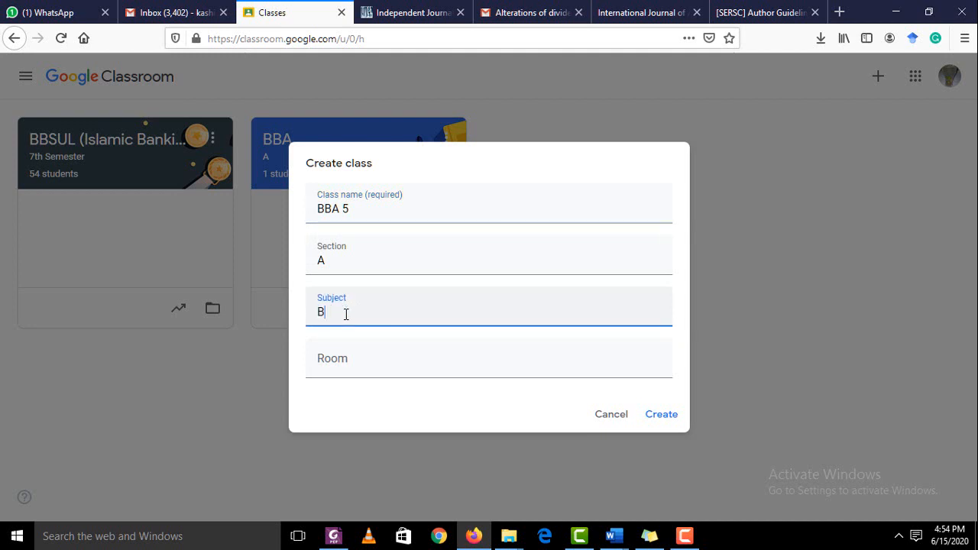
{"action": "type", "text": "u"}
{"action": "key", "text": "BackSpace"}
{"action": "type", "text": "RM"}
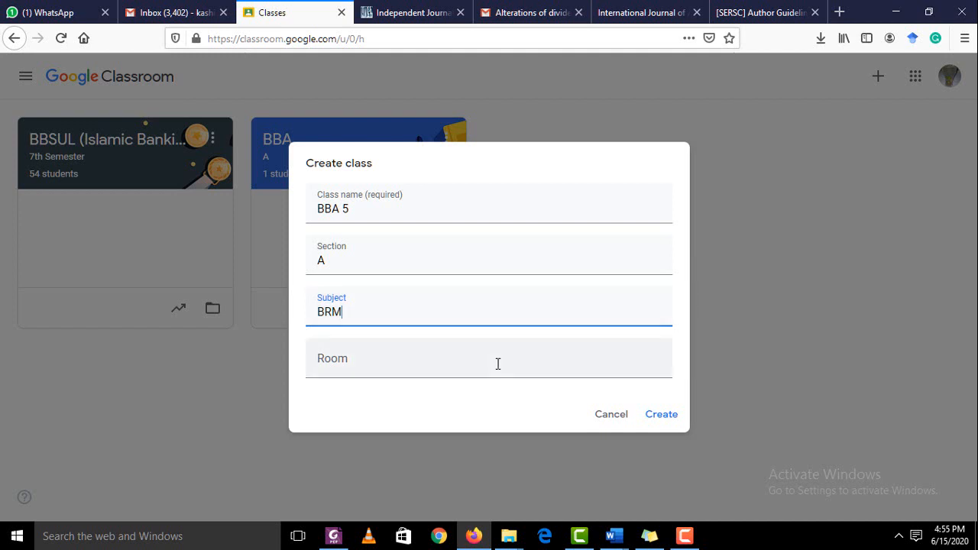
{"action": "left_click", "coordinate": [661, 415]}
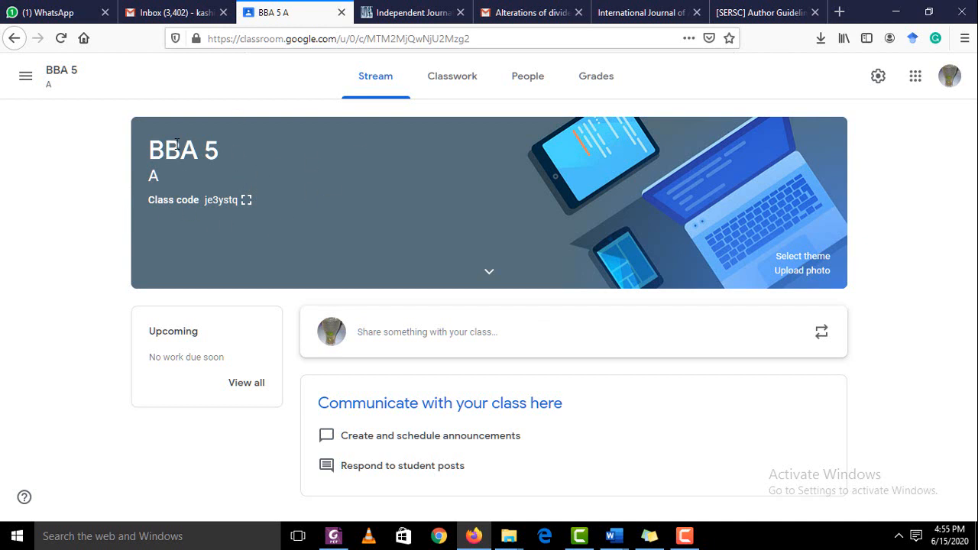
Visit the BBSUL and BBA classes from the class drawer, dismissing the classwork tip
{"action": "left_click", "coordinate": [24, 77]}
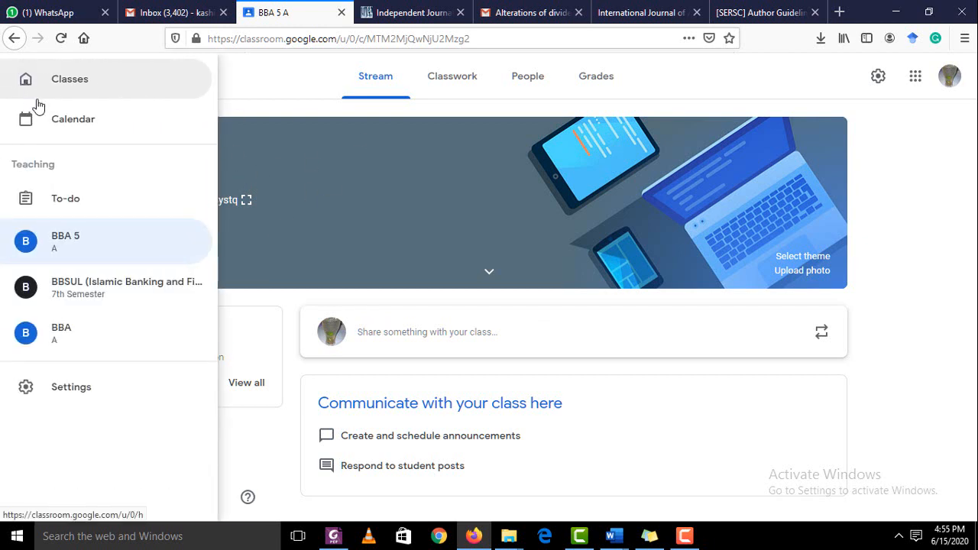
{"action": "left_click", "coordinate": [81, 287]}
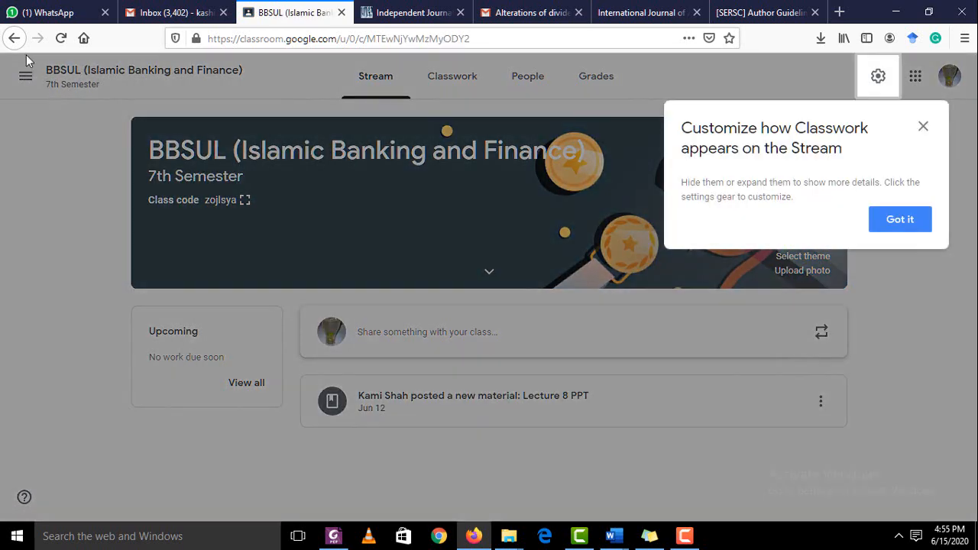
{"action": "left_click", "coordinate": [923, 126]}
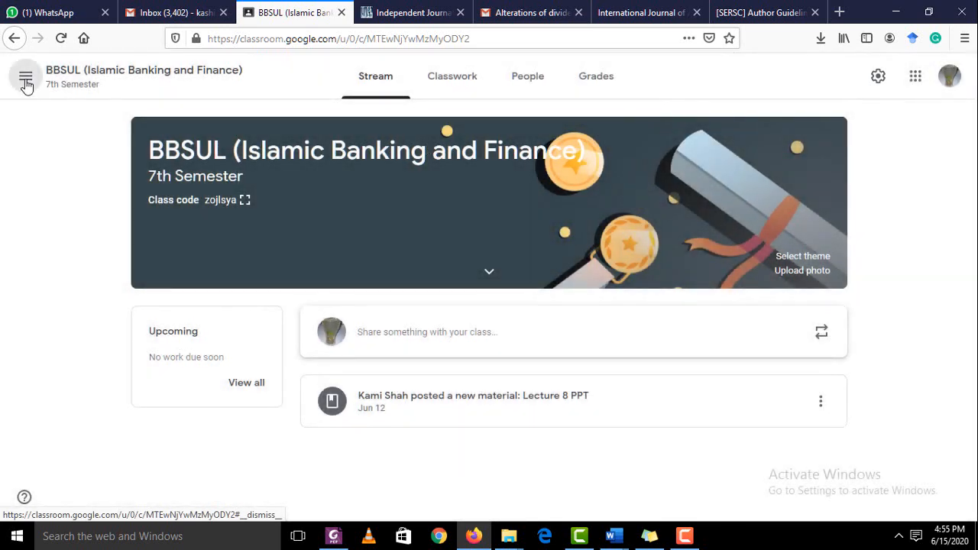
{"action": "left_click", "coordinate": [25, 76]}
{"action": "left_click", "coordinate": [49, 343]}
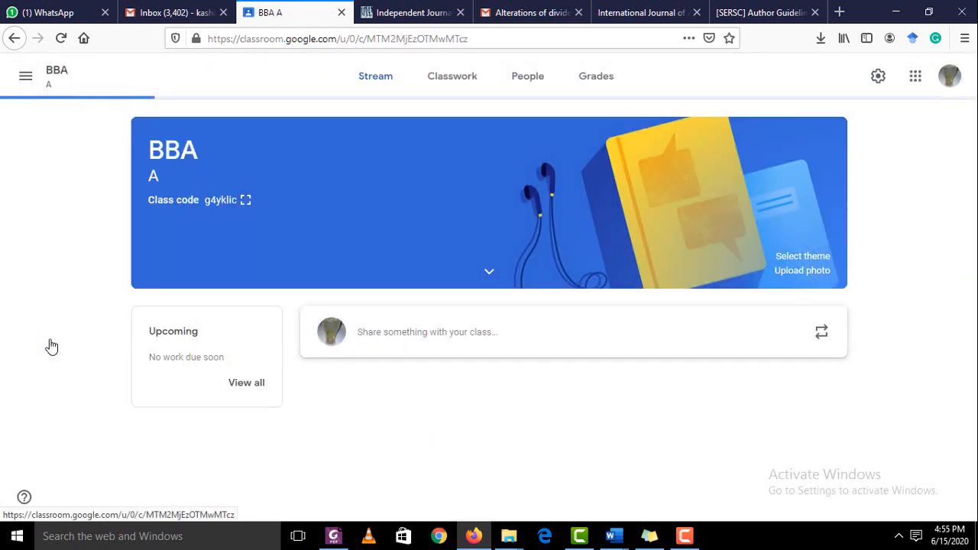
Return to the BBA 5 class stream and close the class drawer
{"action": "left_click", "coordinate": [26, 84]}
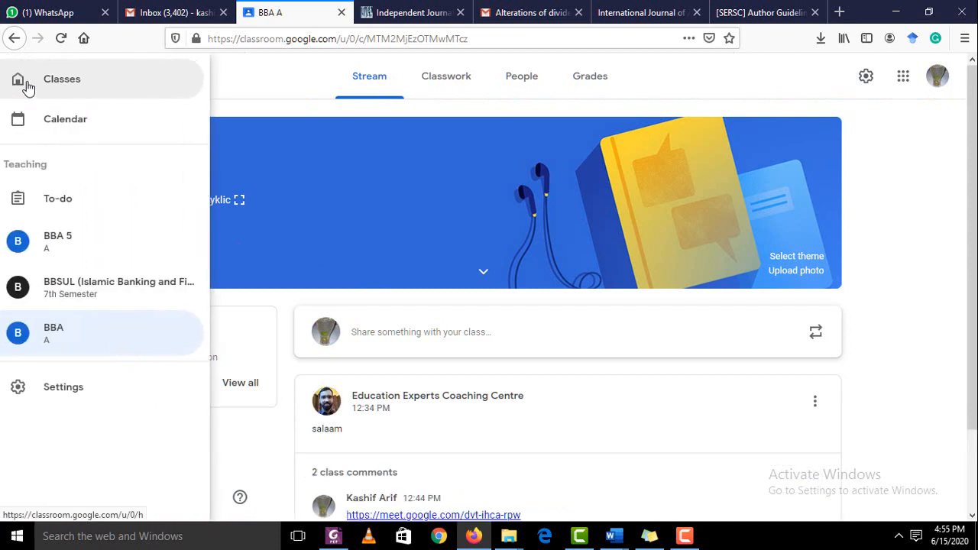
{"action": "left_click", "coordinate": [69, 243]}
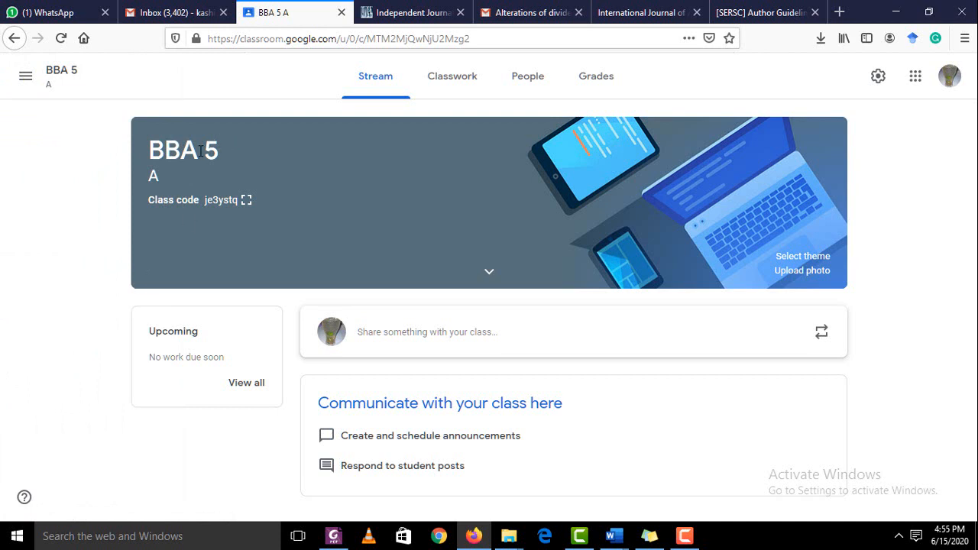
{"action": "left_click", "coordinate": [26, 75]}
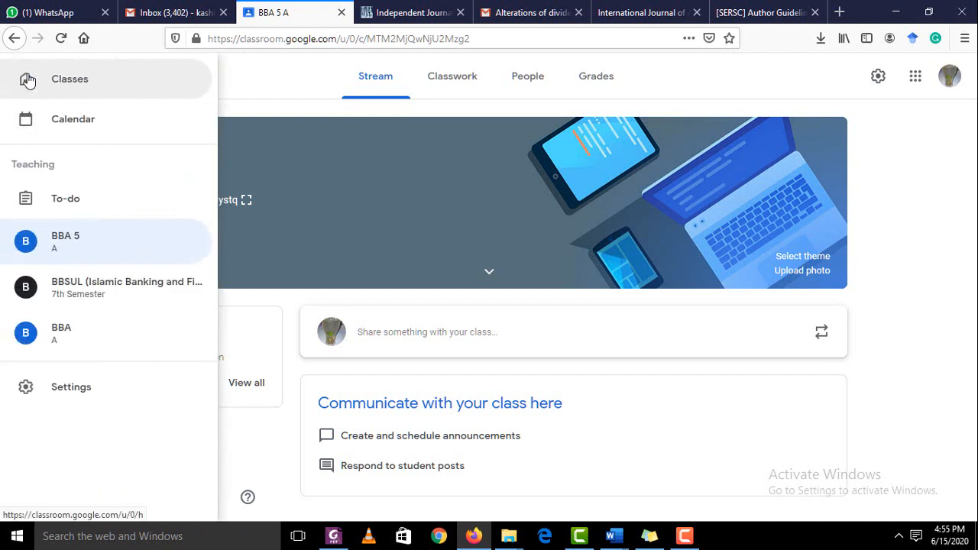
{"action": "left_click", "coordinate": [274, 138]}
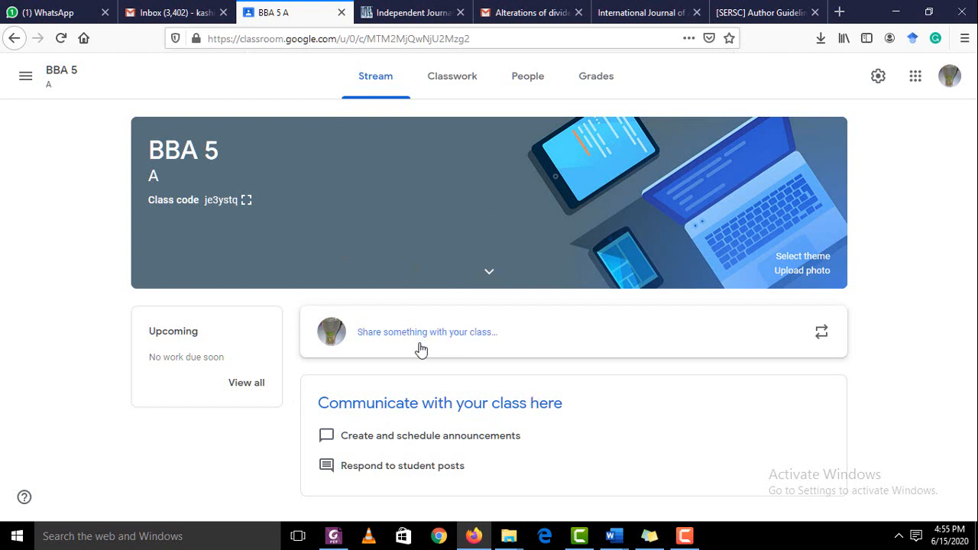
Leave the class post box and expand the class details showing subject BRM
{"action": "left_click", "coordinate": [466, 340]}
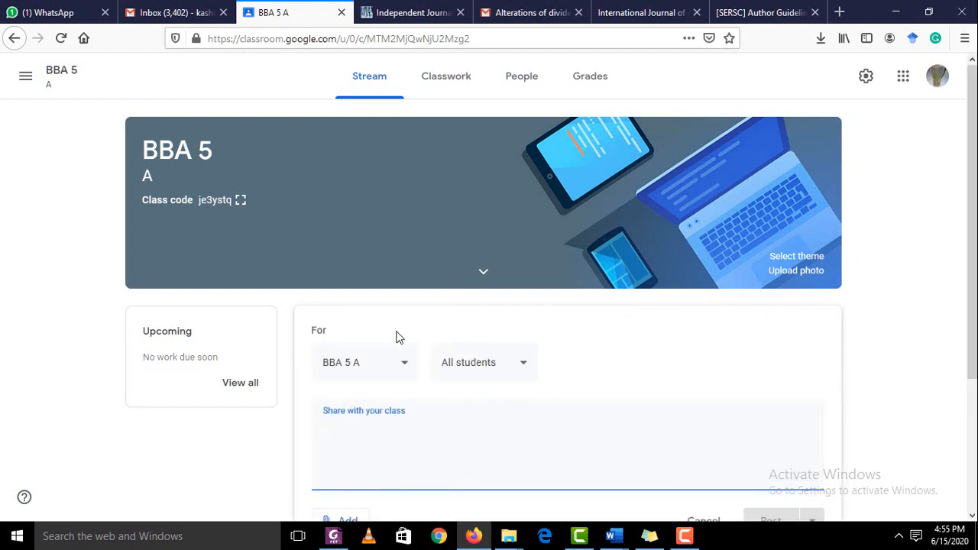
{"action": "scroll", "coordinate": [465, 409], "scroll_direction": "down", "scroll_amount": 3}
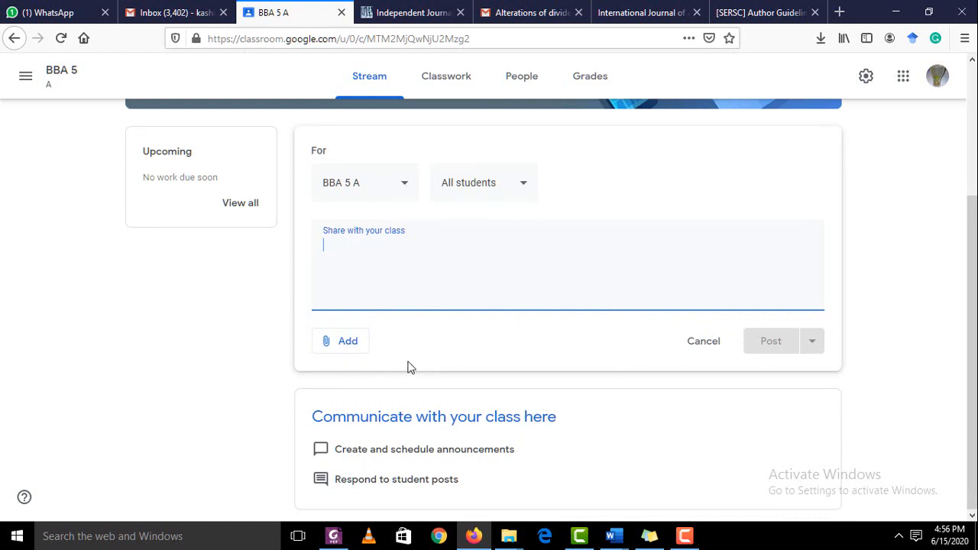
{"action": "scroll", "coordinate": [192, 313], "scroll_direction": "up", "scroll_amount": 4}
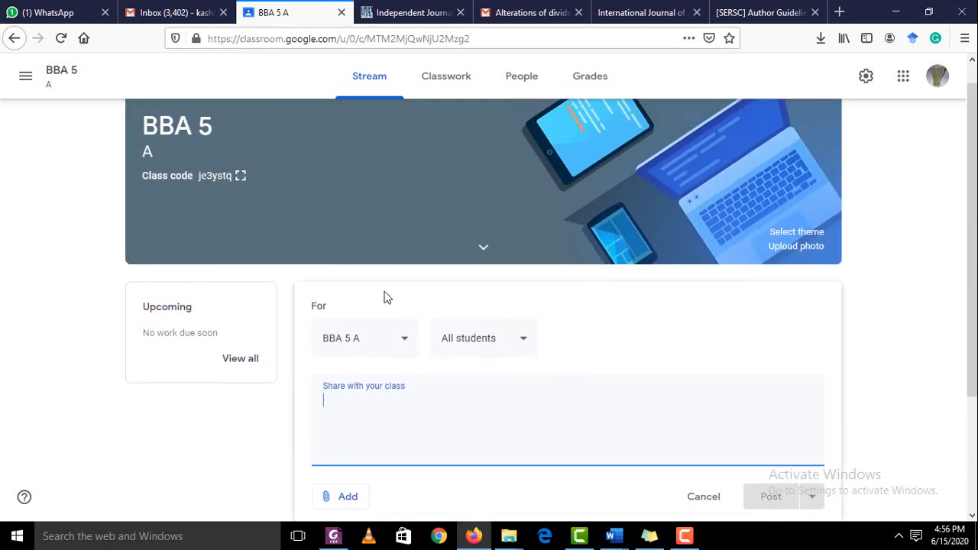
{"action": "left_click", "coordinate": [489, 298]}
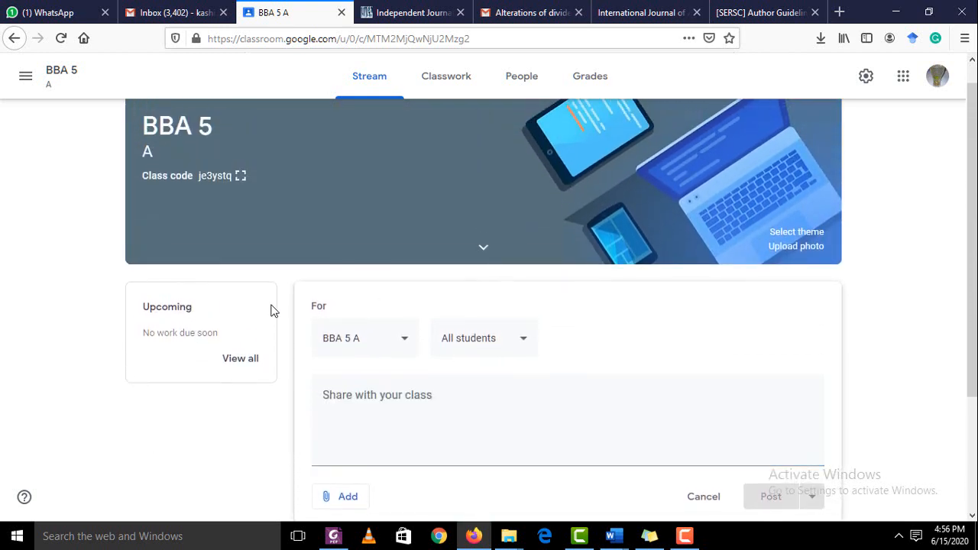
{"action": "left_click", "coordinate": [483, 248]}
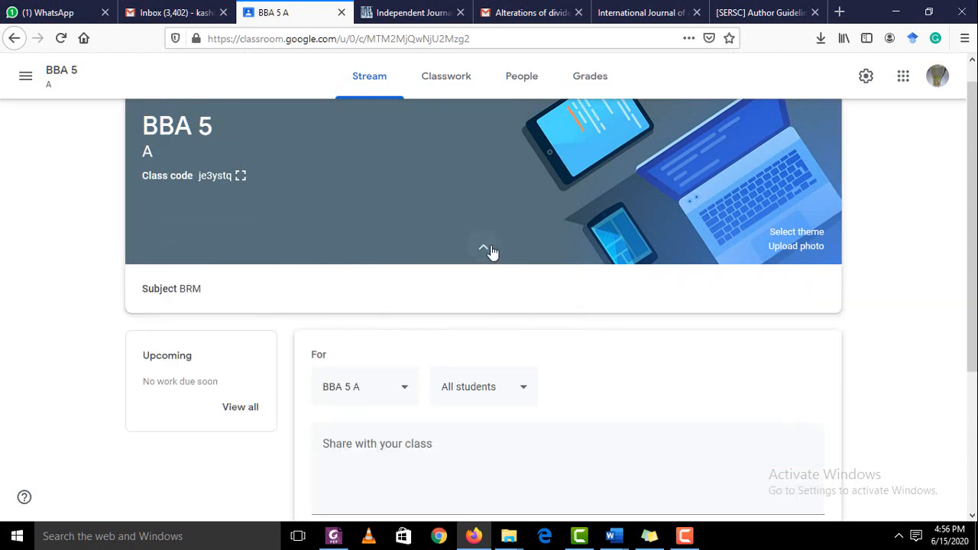
{"action": "left_click", "coordinate": [484, 249]}
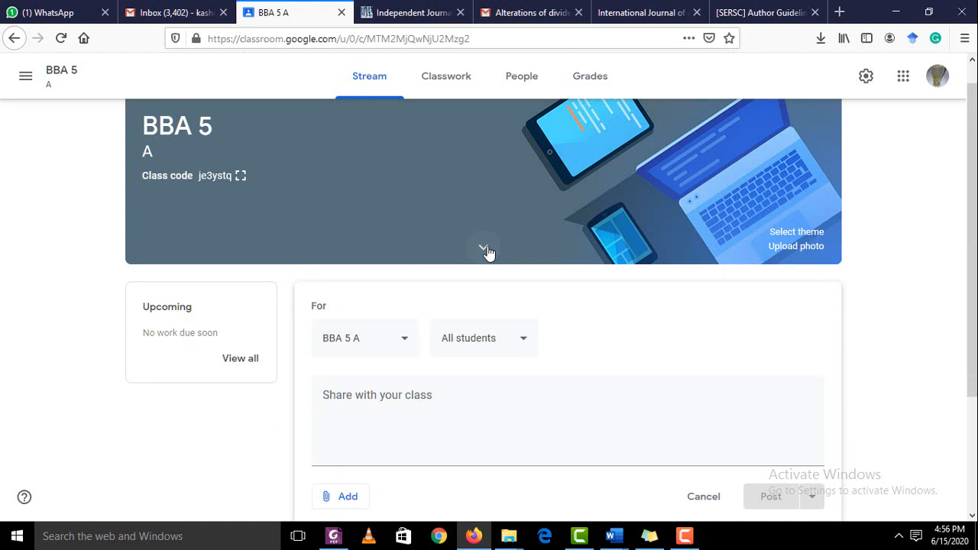
{"action": "left_click", "coordinate": [485, 249]}
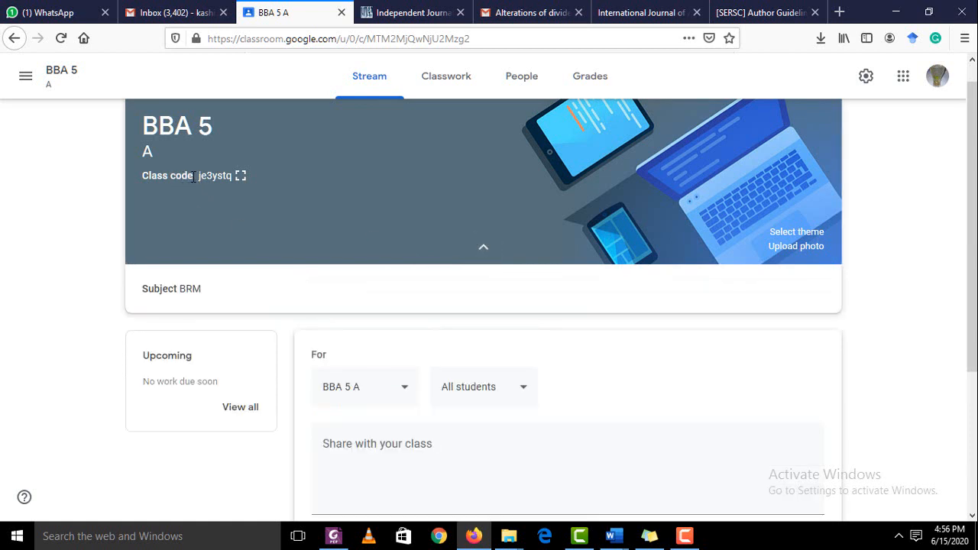
Select the class code in the BBA 5 A banner and switch to WhatsApp
{"action": "left_click_drag", "start_coordinate": [202, 177], "coordinate": [229, 187]}
{"action": "mouse_move", "coordinate": [225, 184]}
{"action": "left_mouse_down"}
{"action": "mouse_move", "coordinate": [194, 174]}
{"action": "mouse_move", "coordinate": [228, 184]}
{"action": "left_mouse_up"}
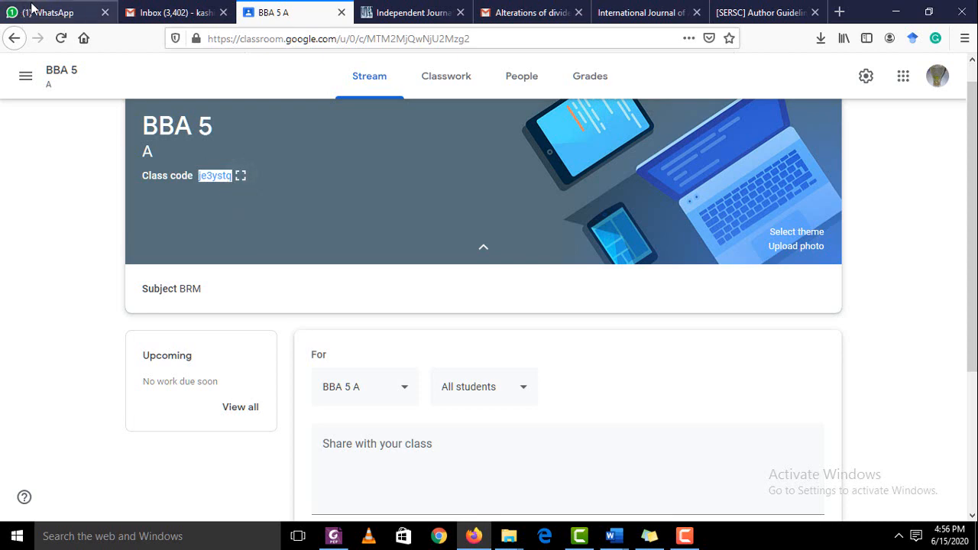
{"action": "left_click", "coordinate": [32, 8]}
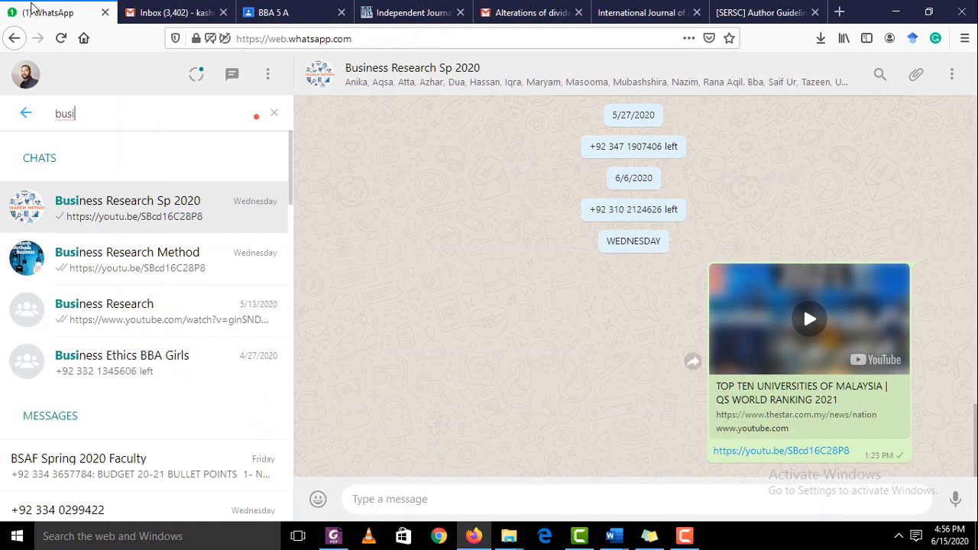
Send the class code as a message in the Business Research Sp 2020 chat
{"action": "left_click", "coordinate": [142, 220]}
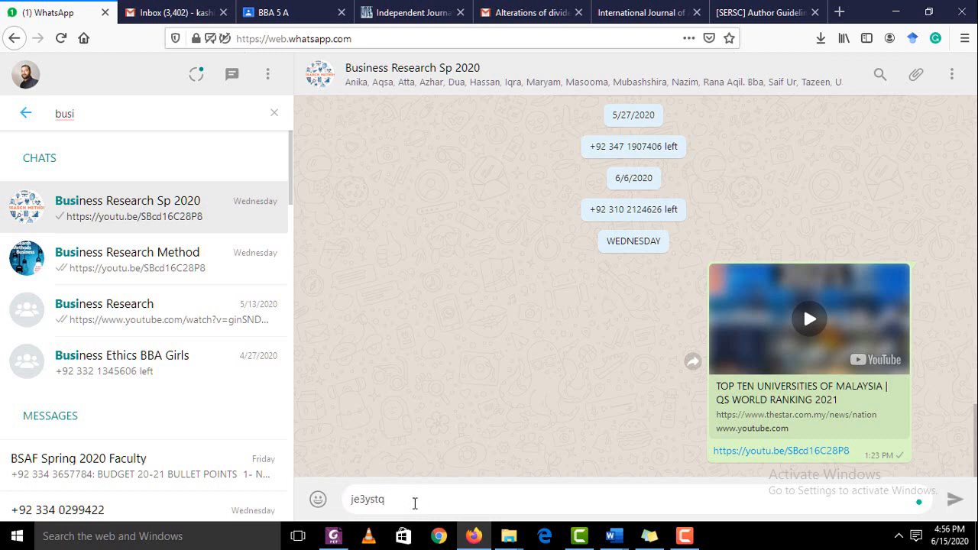
{"action": "key", "text": "Return"}
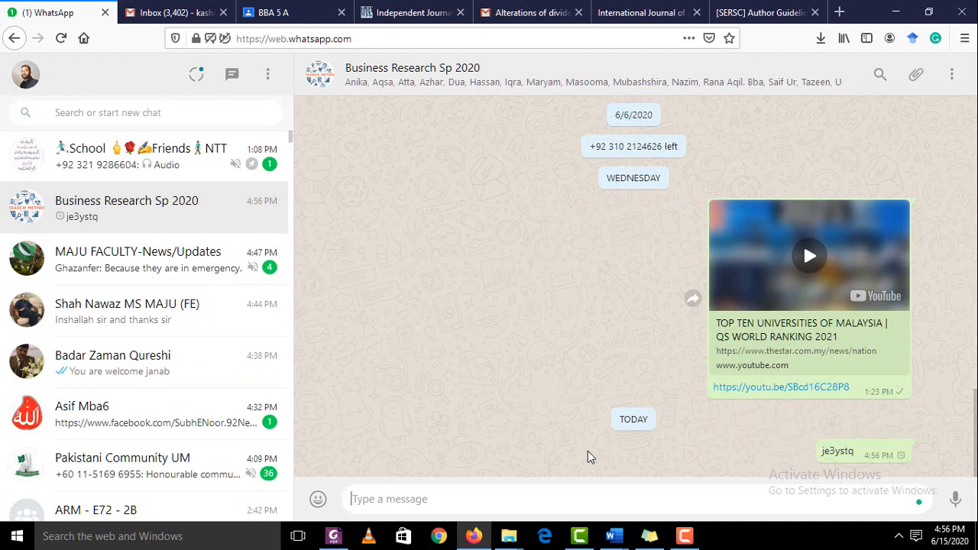
Return to the BBA 5 A tab and open Classroom Settings down to the notification toggles
{"action": "left_click", "coordinate": [272, 13]}
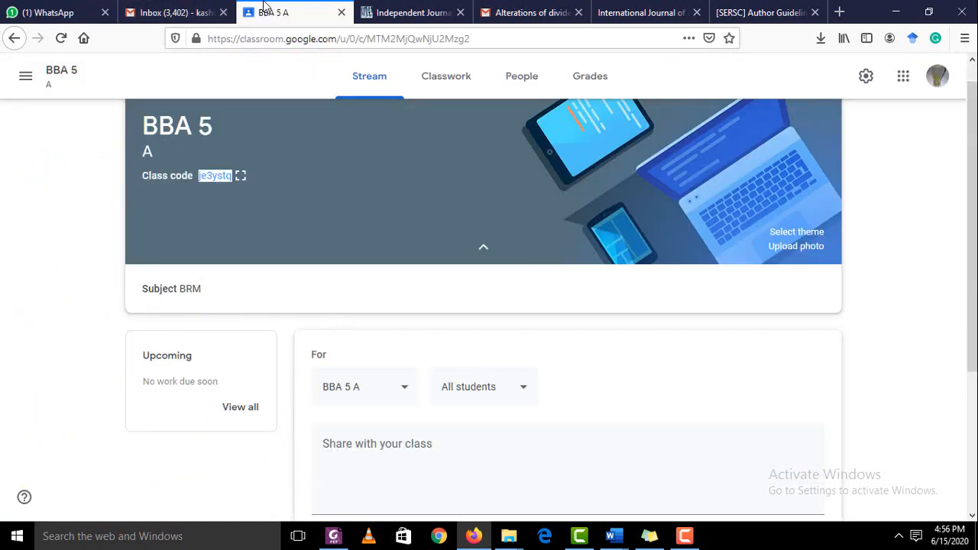
{"action": "scroll", "coordinate": [571, 170], "scroll_direction": "up", "scroll_amount": 1}
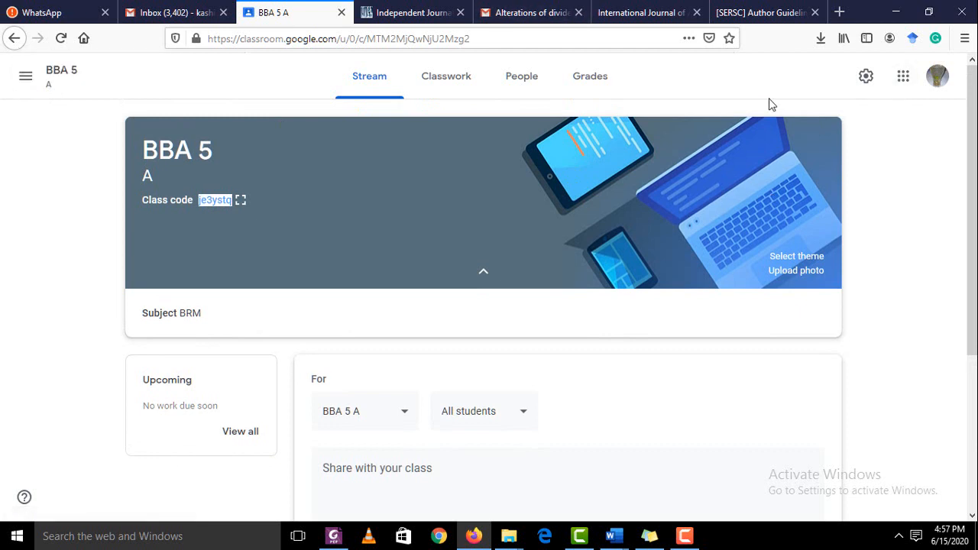
{"action": "left_click", "coordinate": [24, 78]}
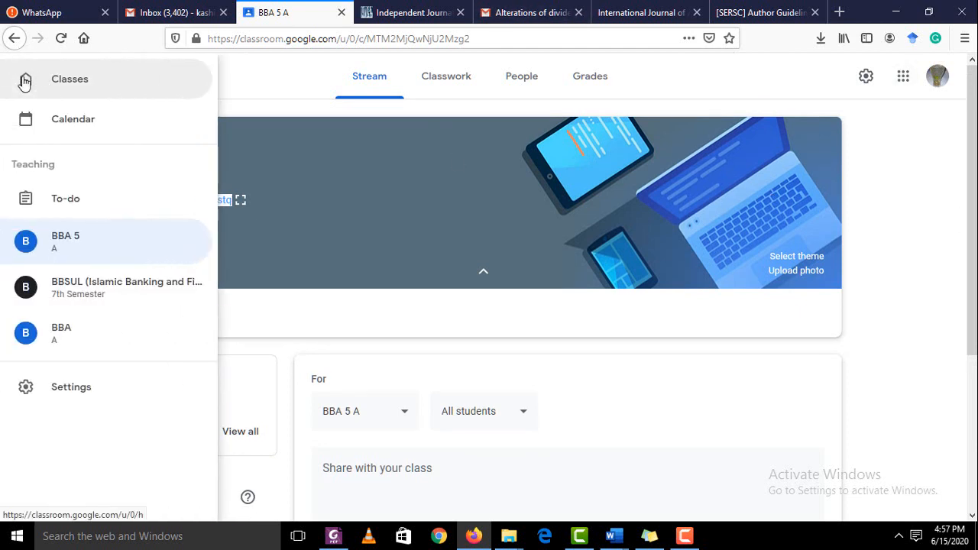
{"action": "left_click", "coordinate": [158, 374]}
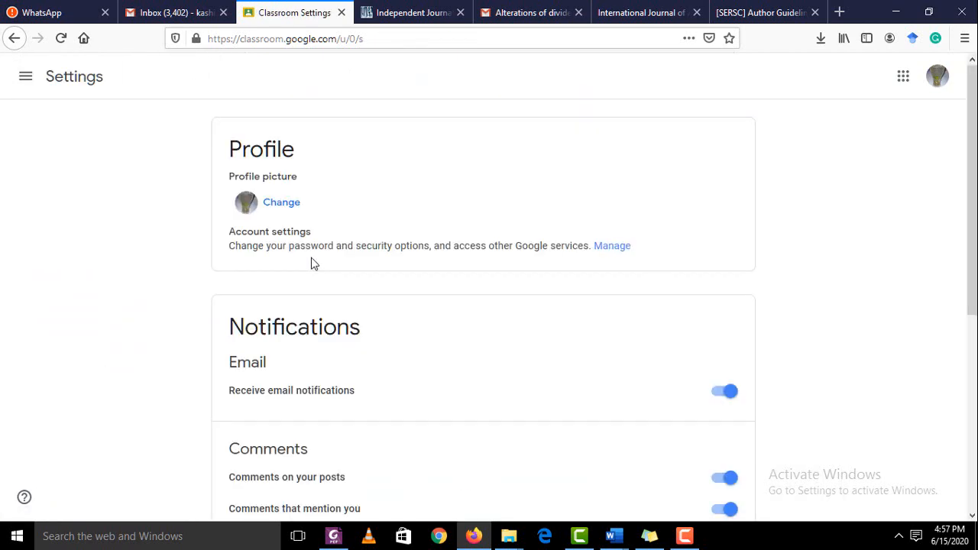
{"action": "scroll", "coordinate": [199, 310], "scroll_direction": "down", "scroll_amount": 5}
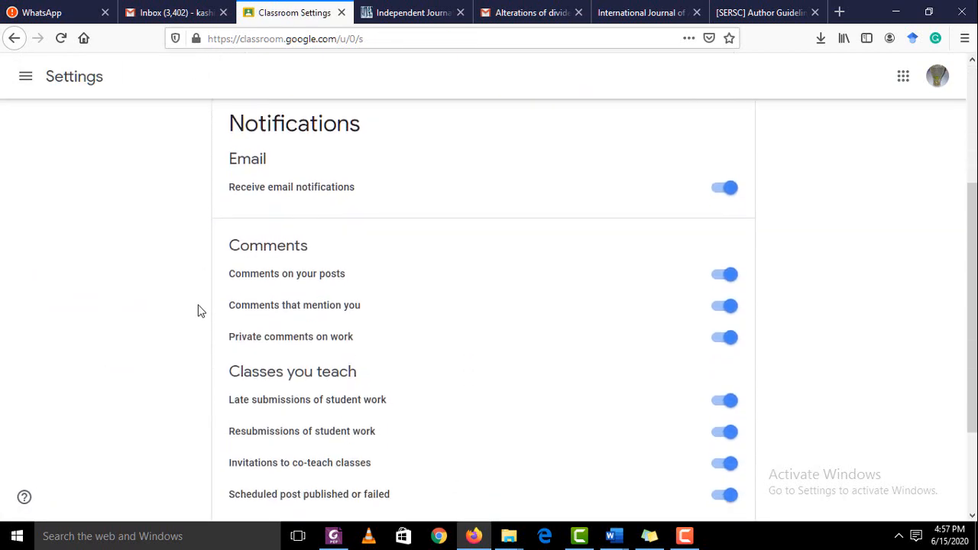
{"action": "scroll", "coordinate": [199, 311], "scroll_direction": "down", "scroll_amount": 2}
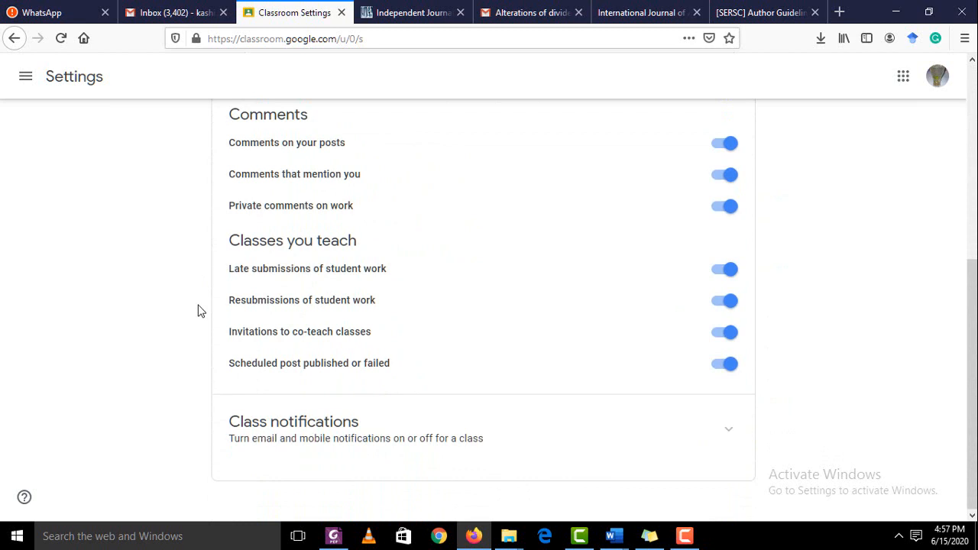
Go back to the BBA 5 A Stream page and open the class list drawer
{"action": "left_click", "coordinate": [14, 38]}
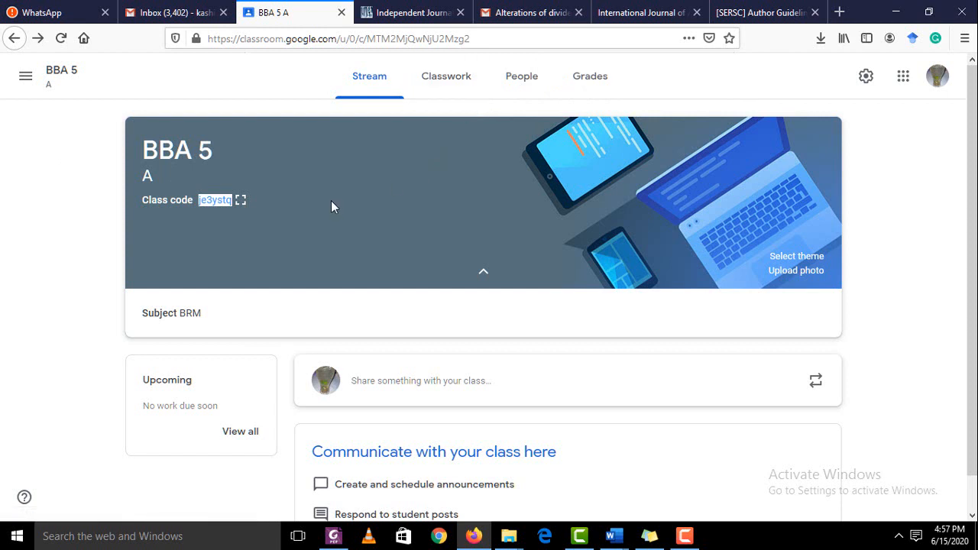
{"action": "scroll", "coordinate": [331, 200], "scroll_direction": "down", "scroll_amount": 1}
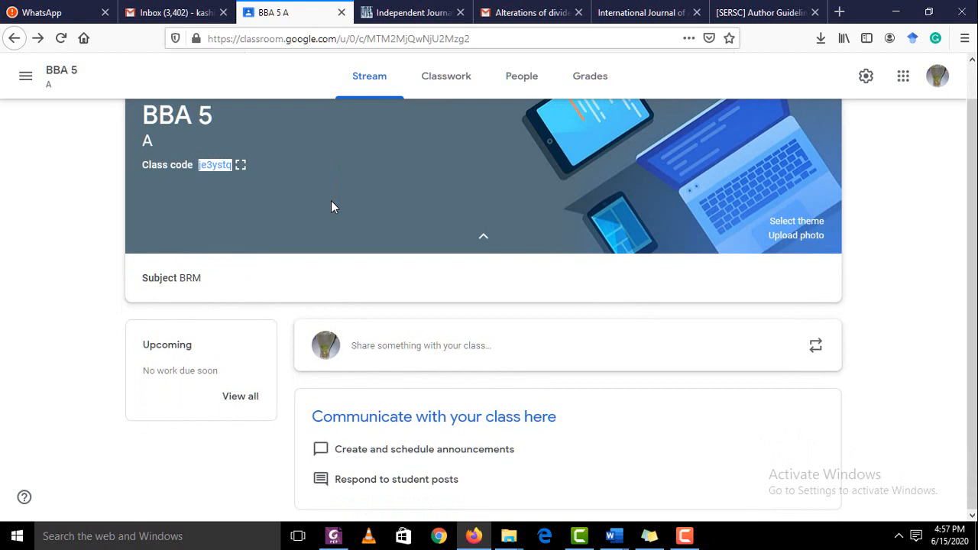
{"action": "scroll", "coordinate": [331, 201], "scroll_direction": "up", "scroll_amount": 1}
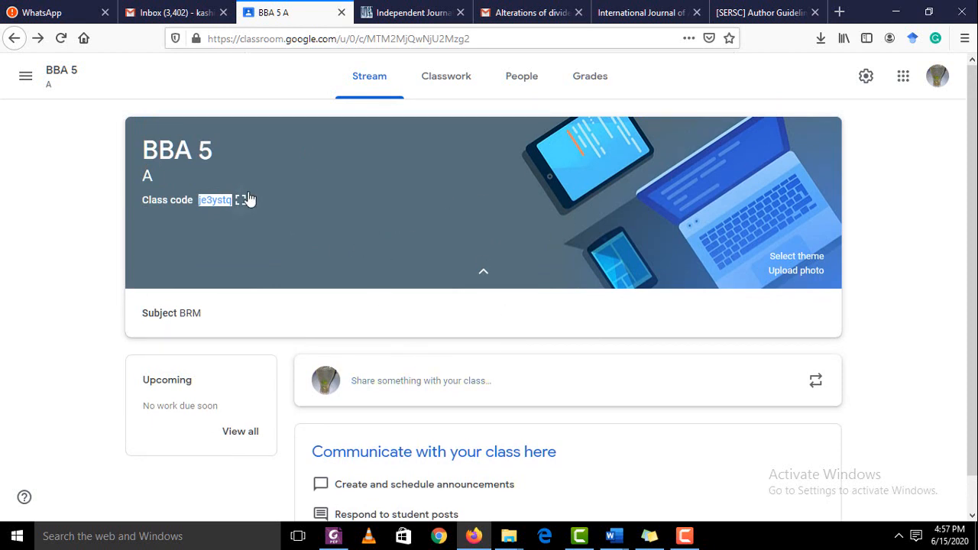
{"action": "left_click", "coordinate": [26, 78]}
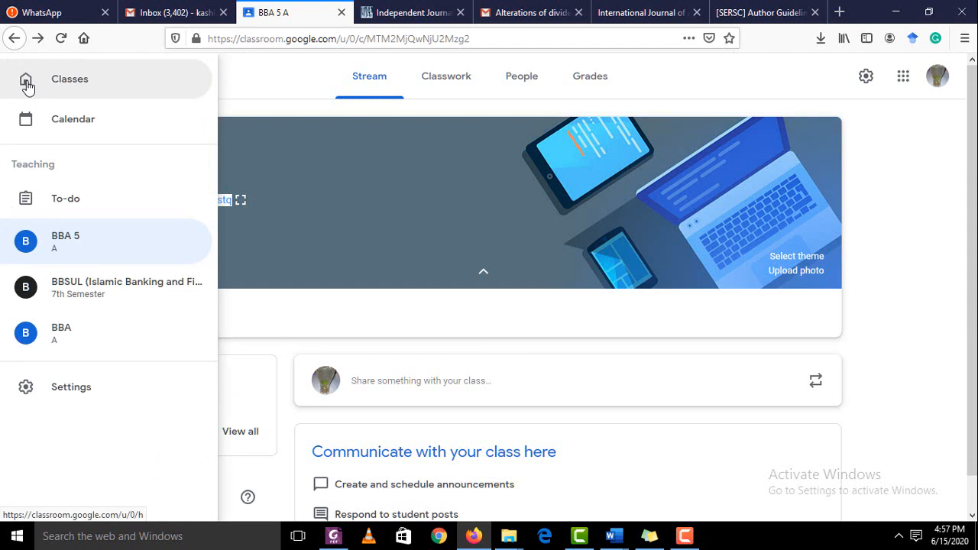
Open BBSUL (Islamic Banking and Finance) and view its People page of teachers and students
{"action": "left_click", "coordinate": [61, 295]}
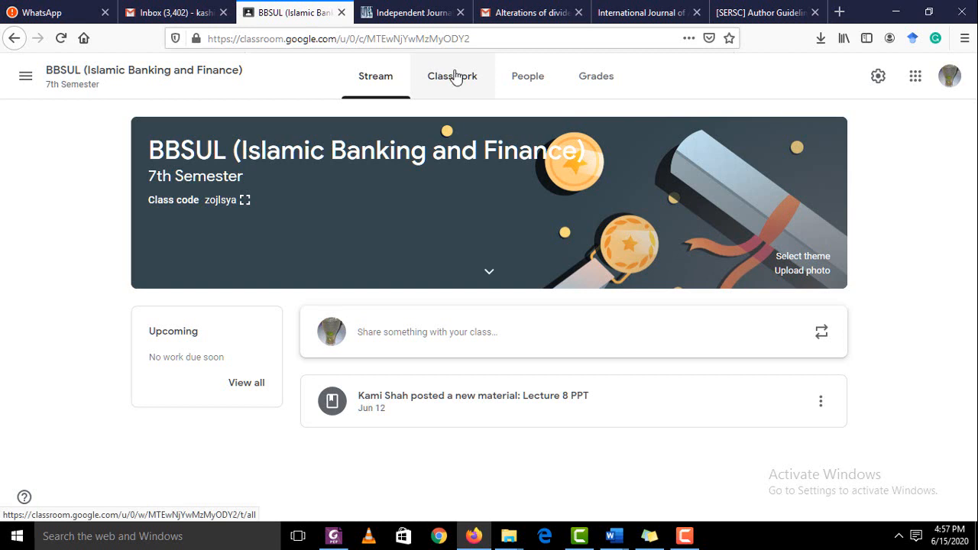
{"action": "left_click", "coordinate": [520, 79]}
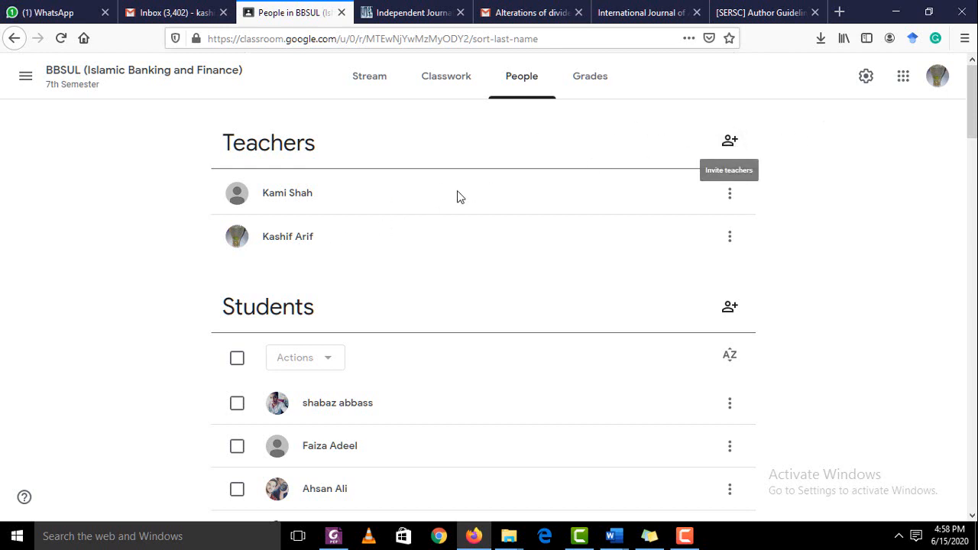
{"action": "left_click", "coordinate": [730, 142]}
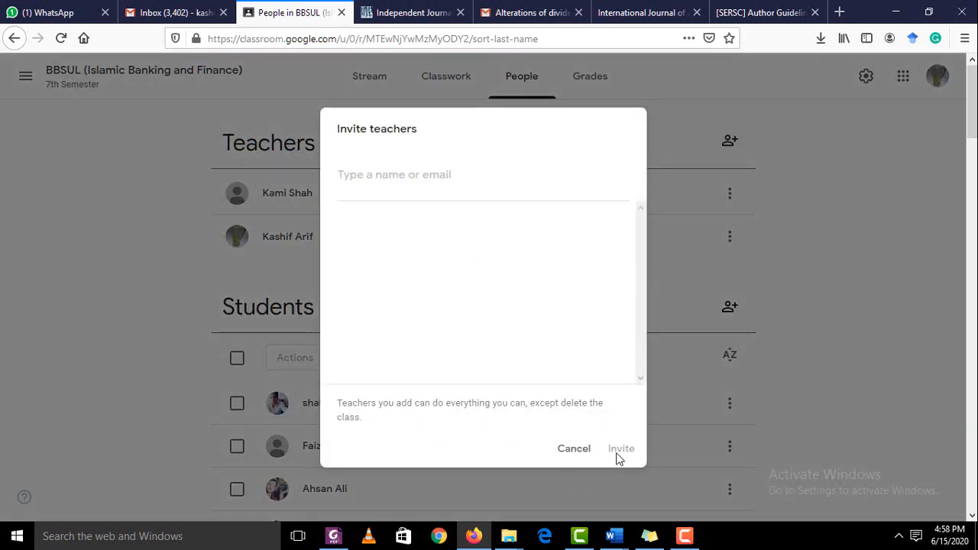
{"action": "type", "text": "dddd"}
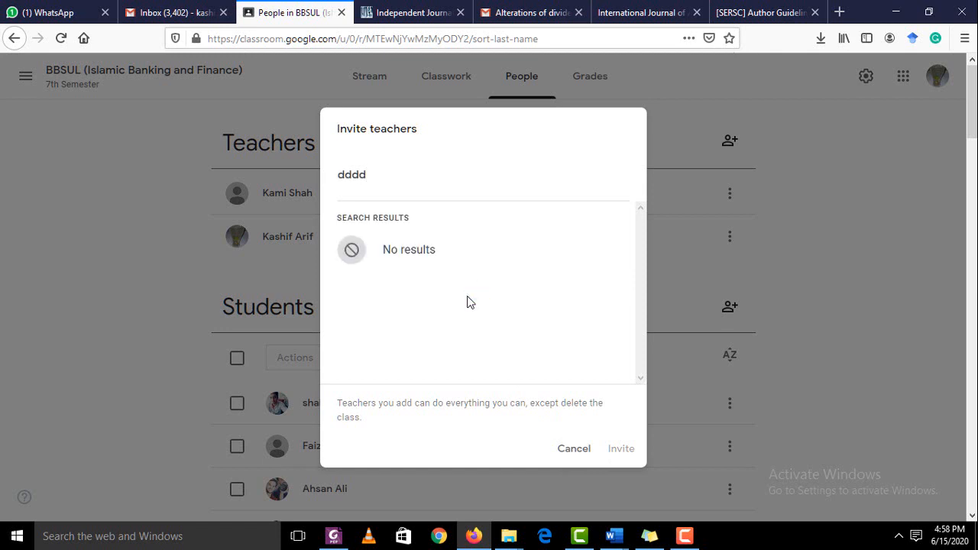
{"action": "key", "text": "BackSpace"}
{"action": "key", "text": "BackSpace"}
{"action": "key", "text": "BackSpace"}
{"action": "key", "text": "BackSpace"}
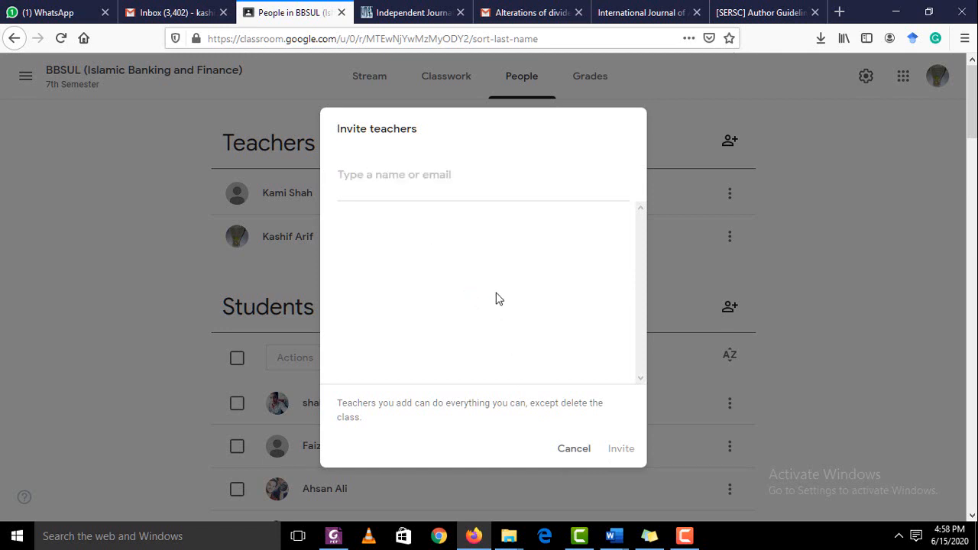
{"action": "type", "text": "kami"}
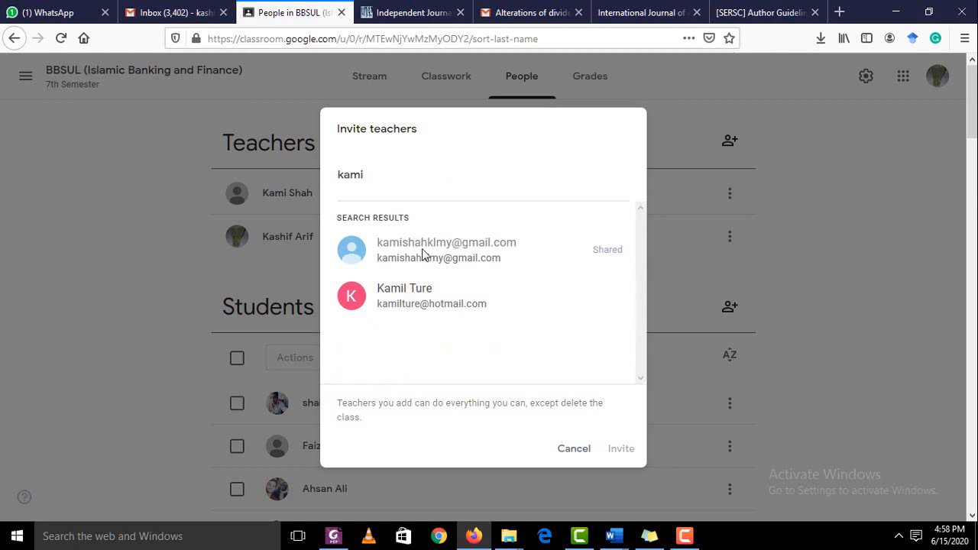
{"action": "left_click", "coordinate": [425, 302]}
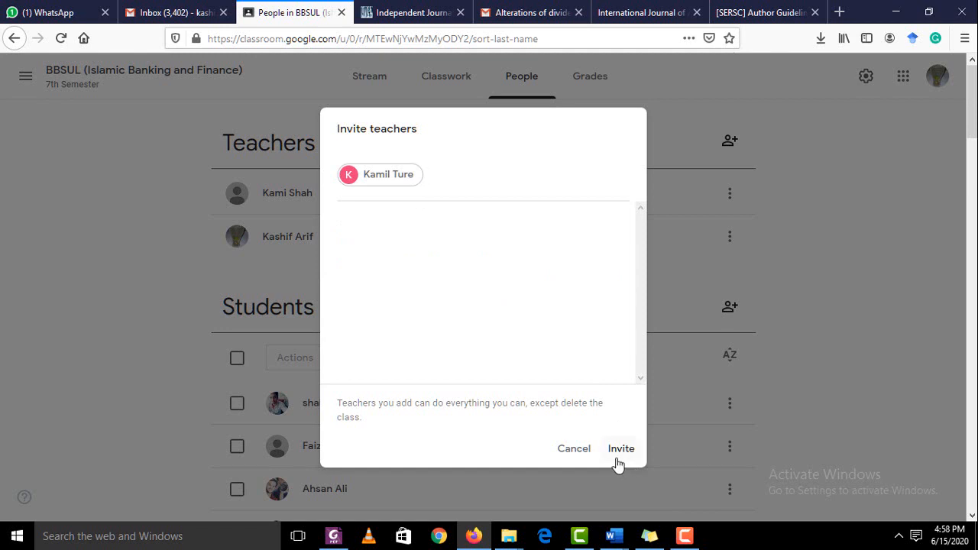
{"action": "left_click", "coordinate": [574, 449]}
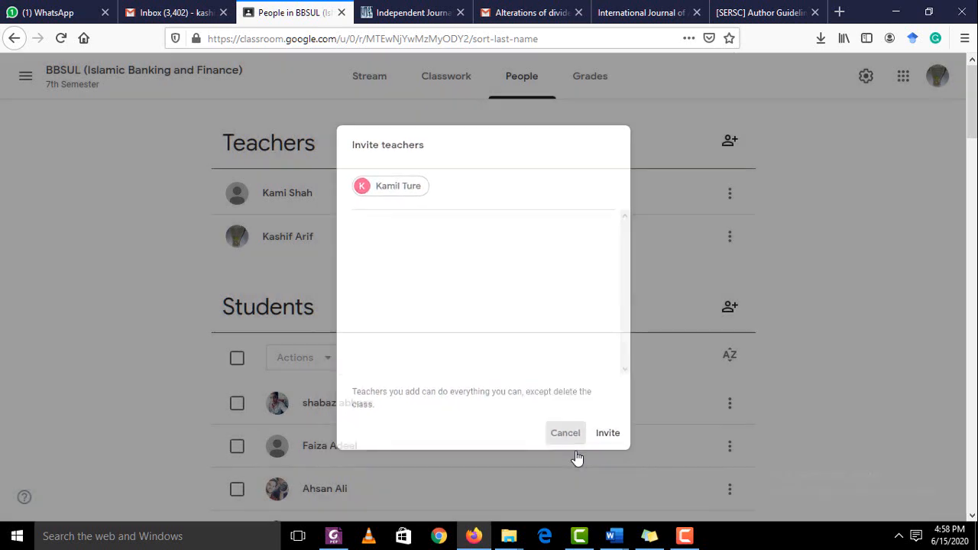
{"action": "scroll", "coordinate": [577, 457], "scroll_direction": "down", "scroll_amount": 2}
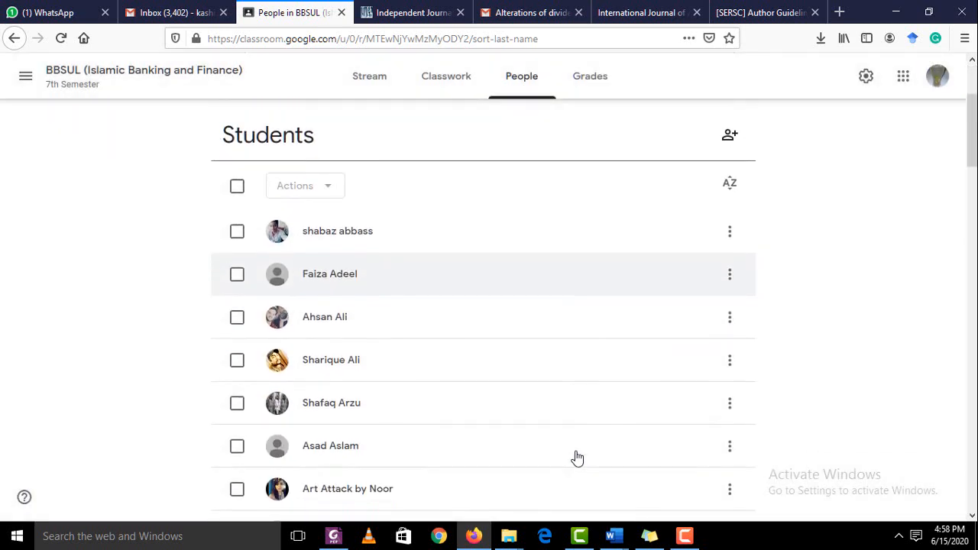
{"action": "left_click", "coordinate": [729, 137]}
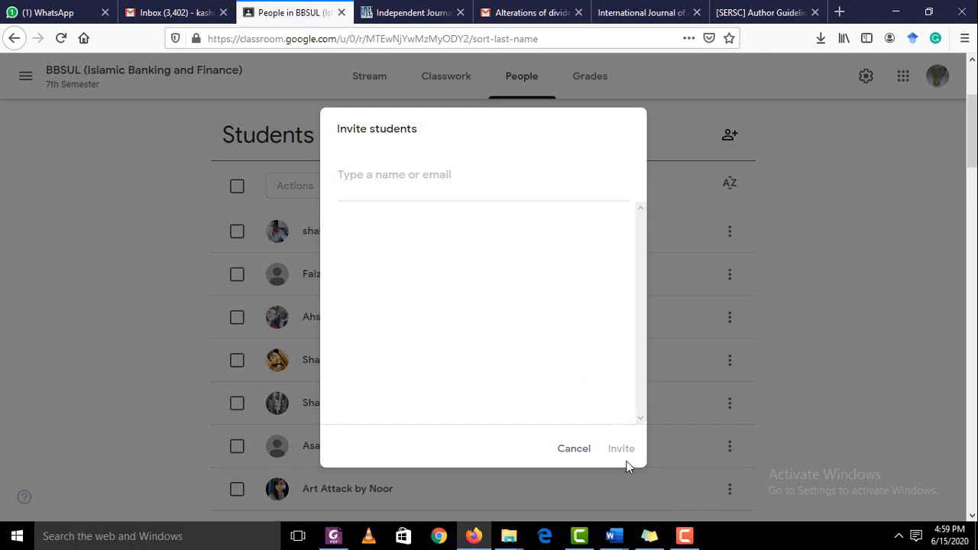
{"action": "left_click", "coordinate": [574, 450]}
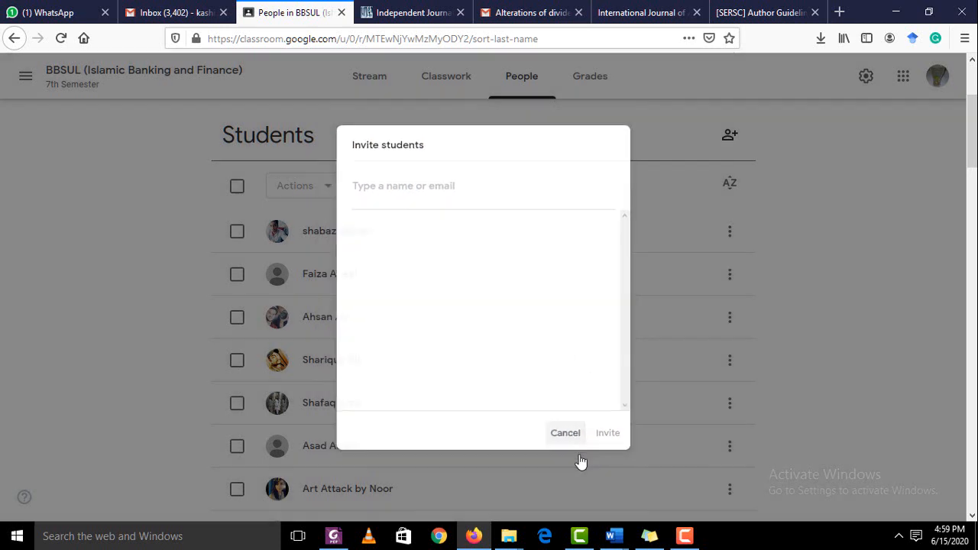
{"action": "scroll", "coordinate": [581, 460], "scroll_direction": "down", "scroll_amount": 5}
{"action": "scroll", "coordinate": [581, 461], "scroll_direction": "down", "scroll_amount": 6}
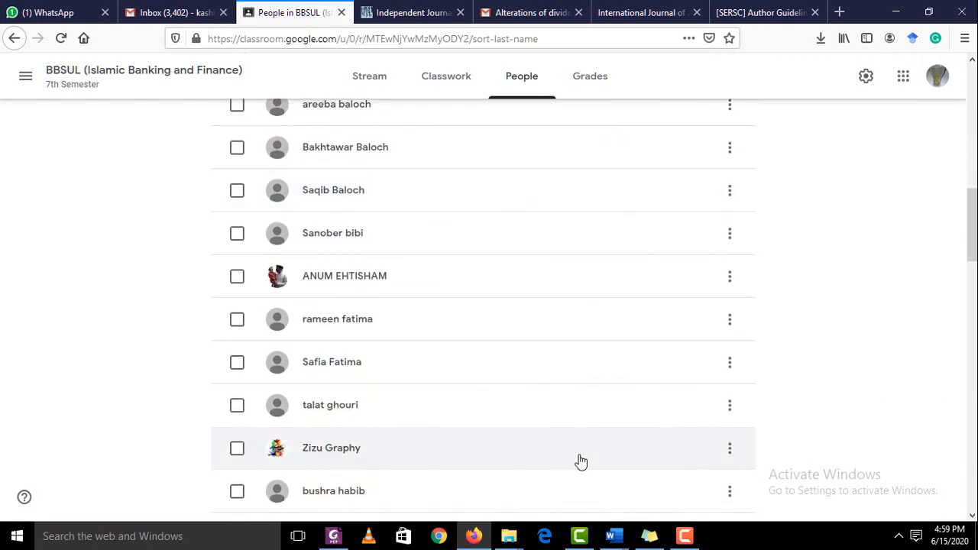
{"action": "scroll", "coordinate": [581, 461], "scroll_direction": "up", "scroll_amount": 1}
{"action": "scroll", "coordinate": [581, 461], "scroll_direction": "down", "scroll_amount": 4}
{"action": "scroll", "coordinate": [580, 461], "scroll_direction": "down", "scroll_amount": 10}
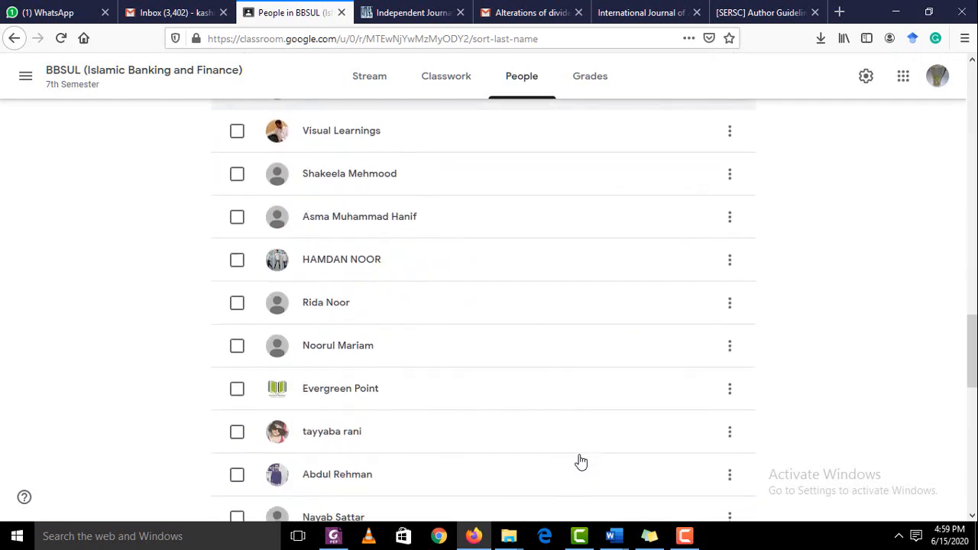
{"action": "scroll", "coordinate": [581, 460], "scroll_direction": "down", "scroll_amount": 2}
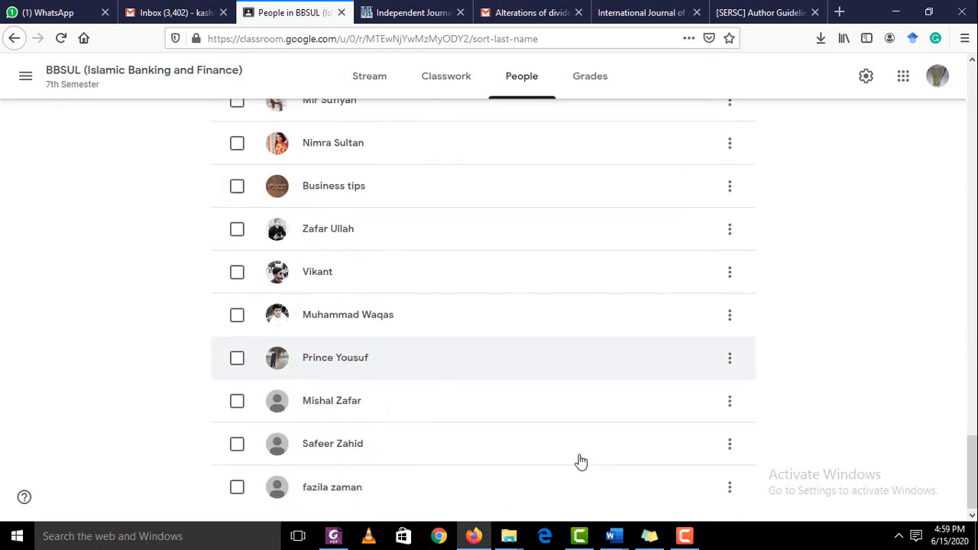
{"action": "scroll", "coordinate": [580, 460], "scroll_direction": "up", "scroll_amount": 10}
{"action": "scroll", "coordinate": [581, 461], "scroll_direction": "up", "scroll_amount": 15}
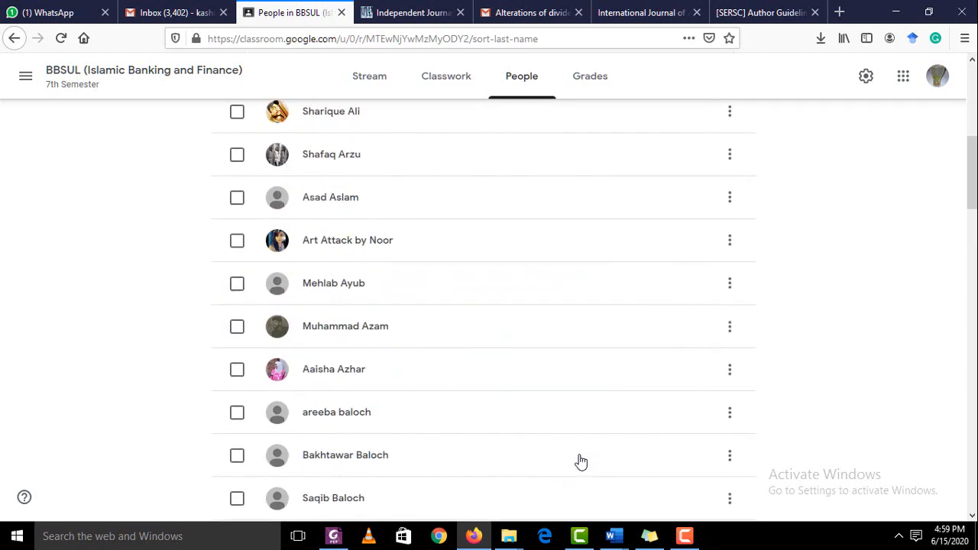
{"action": "scroll", "coordinate": [580, 461], "scroll_direction": "down", "scroll_amount": 4}
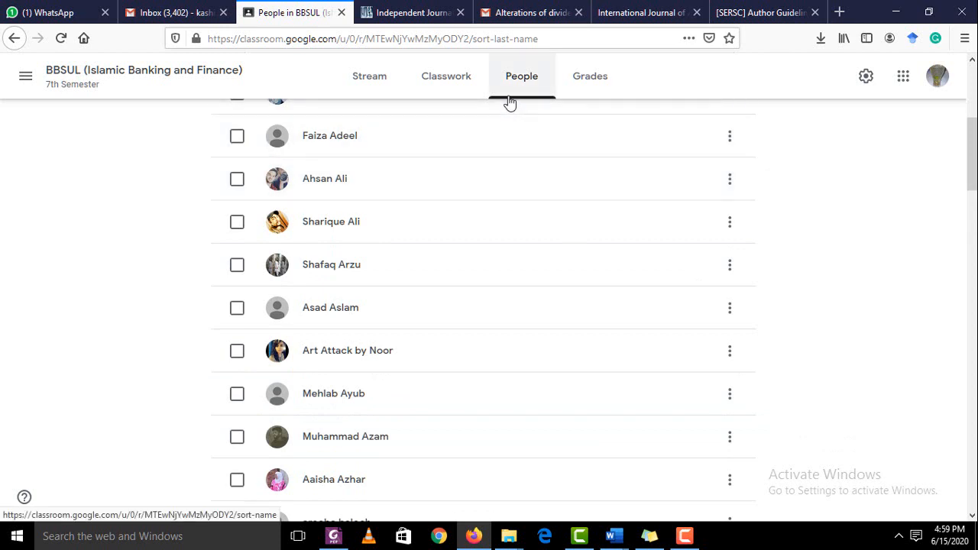
Open BBSUL's Classwork page, dismiss the Add a topic tip, and bring up the Create menu
{"action": "left_click", "coordinate": [443, 88]}
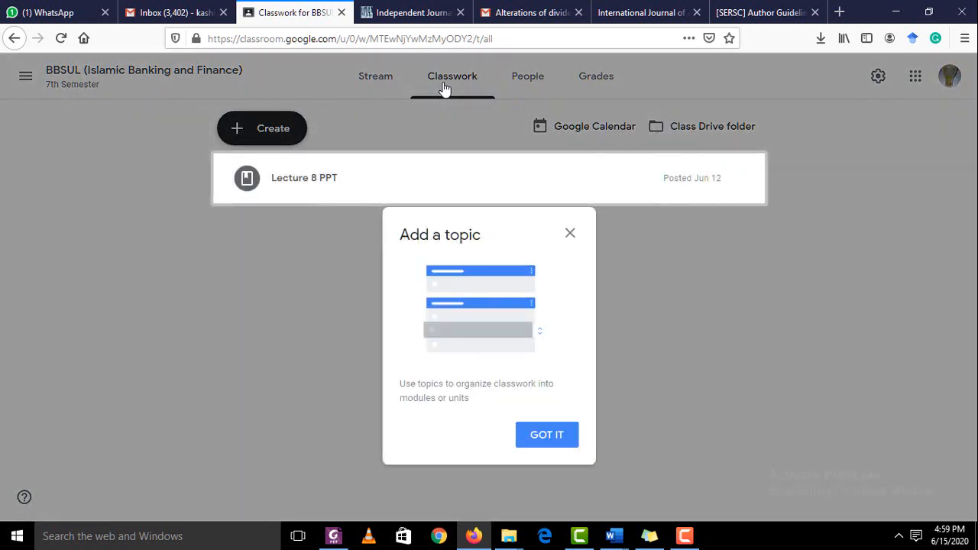
{"action": "left_click", "coordinate": [570, 234]}
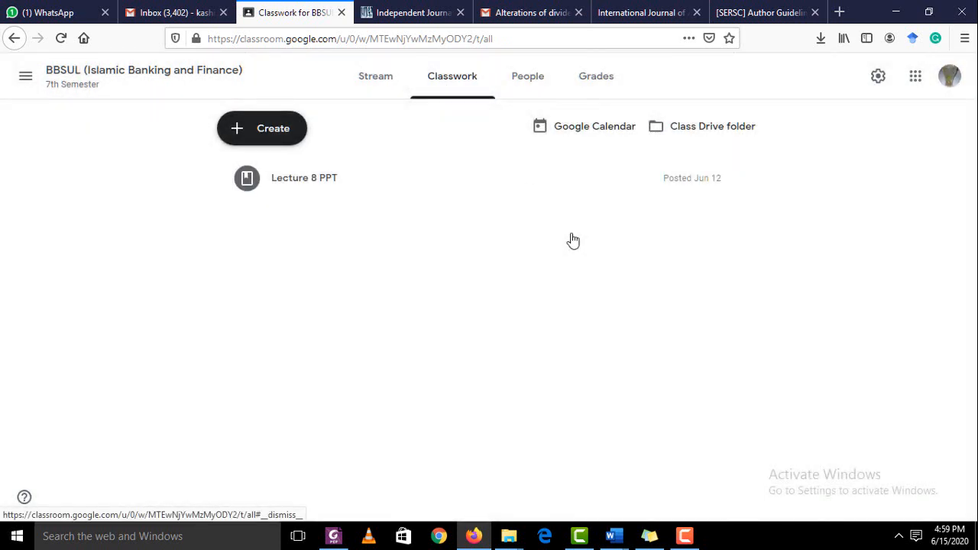
{"action": "left_click", "coordinate": [263, 136]}
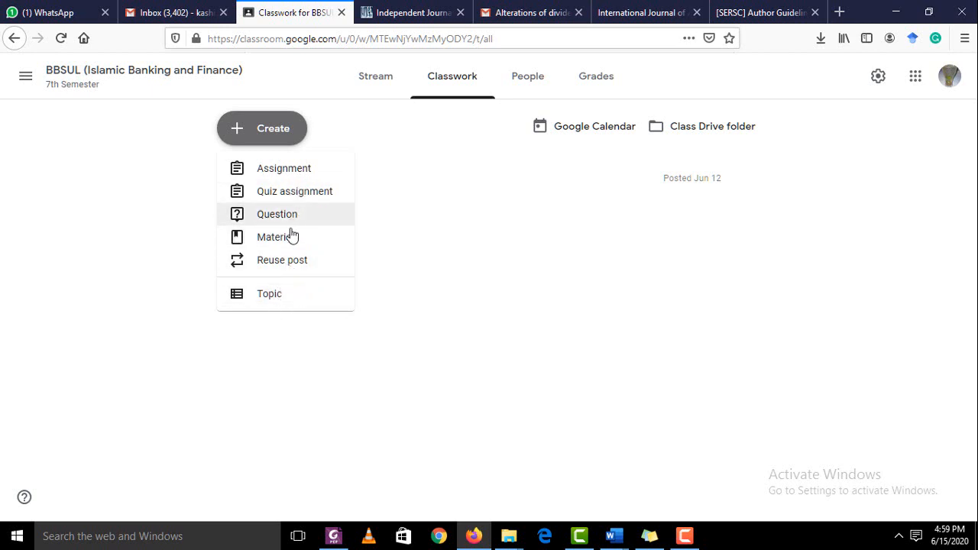
Create a new assignment titled 'Questionnaire Development', replacing the mistaken 'chapter 1' title
{"action": "left_click", "coordinate": [287, 169]}
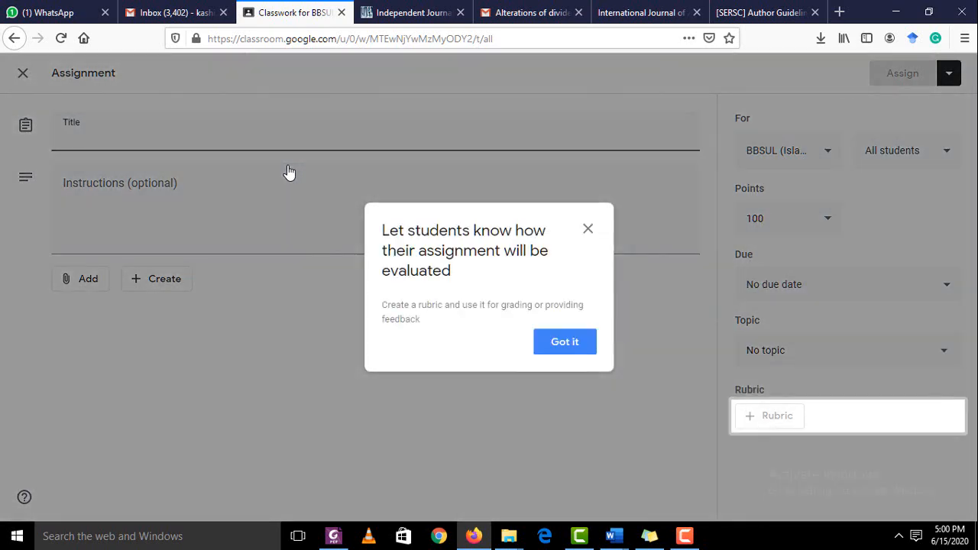
{"action": "left_click", "coordinate": [587, 230]}
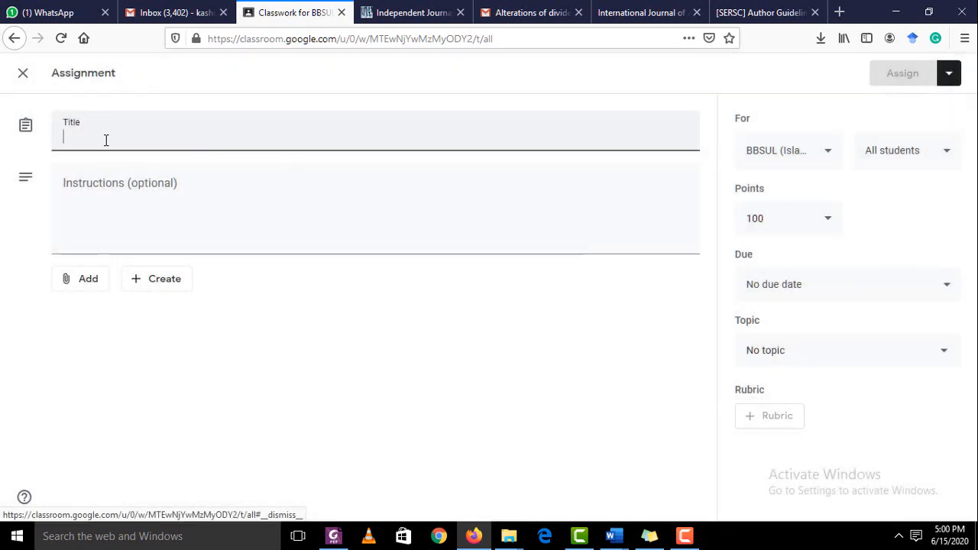
{"action": "type", "text": "chapter 1"}
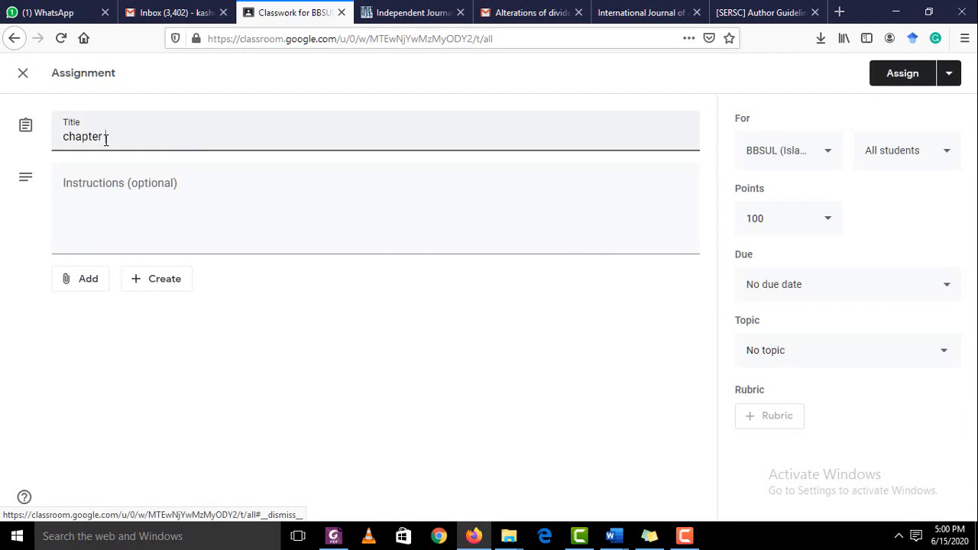
{"action": "key", "text": "BackSpace"}
{"action": "key", "text": "BackSpace"}
{"action": "key", "text": "BackSpace"}
{"action": "key", "text": "BackSpace"}
{"action": "key", "text": "BackSpace"}
{"action": "key", "text": "BackSpace"}
{"action": "key", "text": "BackSpace"}
{"action": "key", "text": "BackSpace"}
{"action": "key", "text": "BackSpace"}
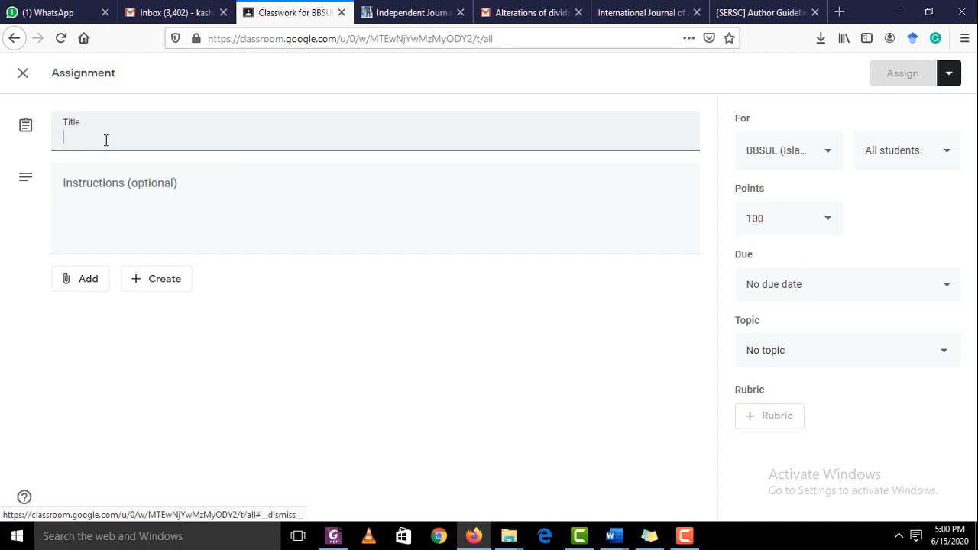
{"action": "type", "text": "Ques"}
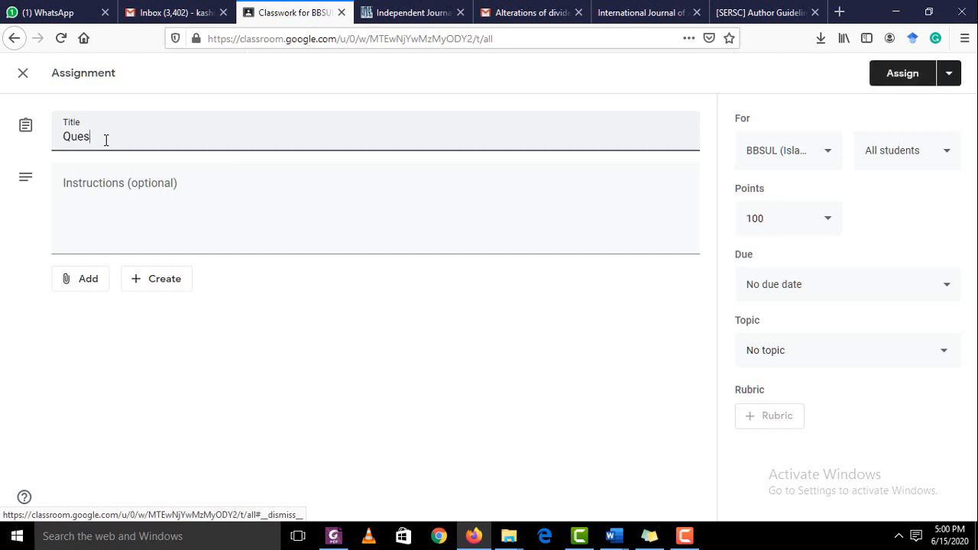
{"action": "type", "text": "tionnaire Development"}
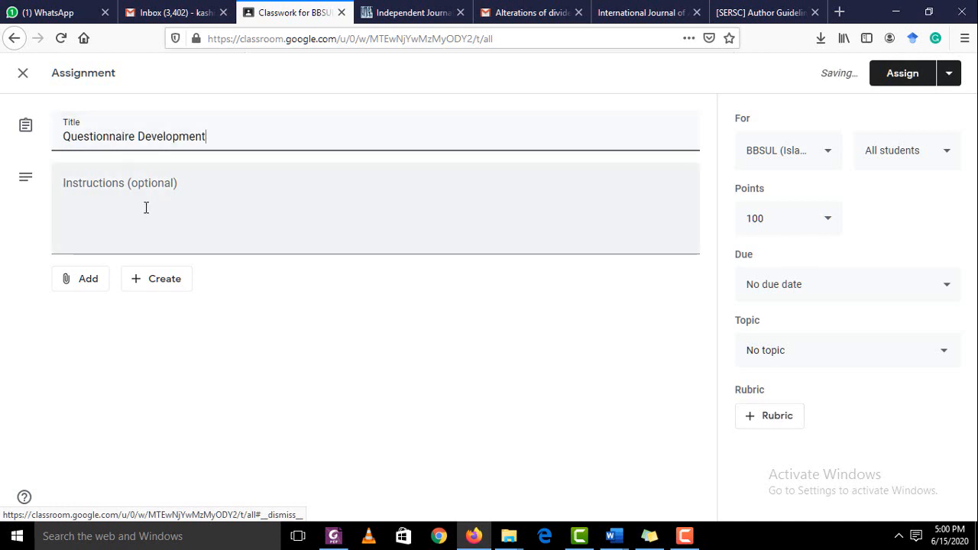
{"action": "left_click", "coordinate": [146, 208]}
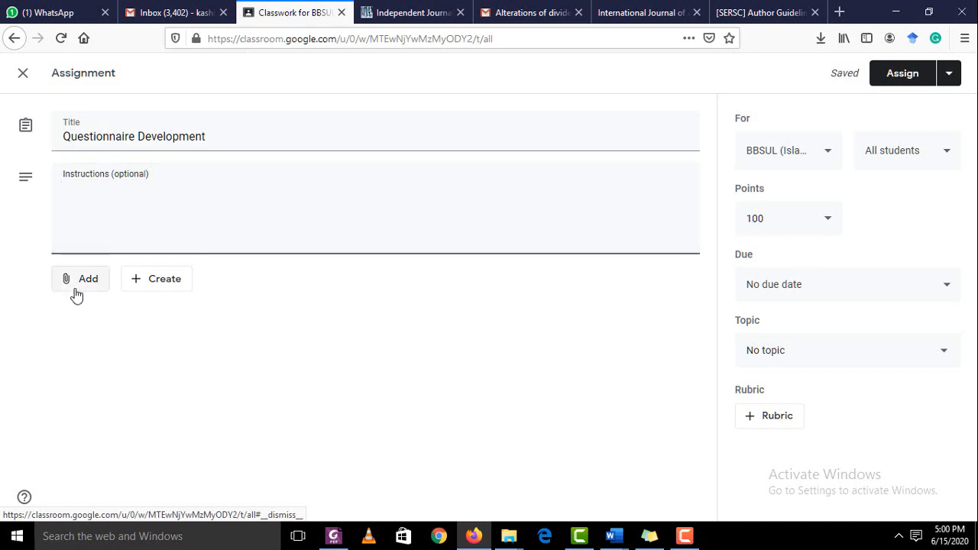
Check the new-file attachment choices, then show the recipient list with all students ticked
{"action": "left_click", "coordinate": [140, 295]}
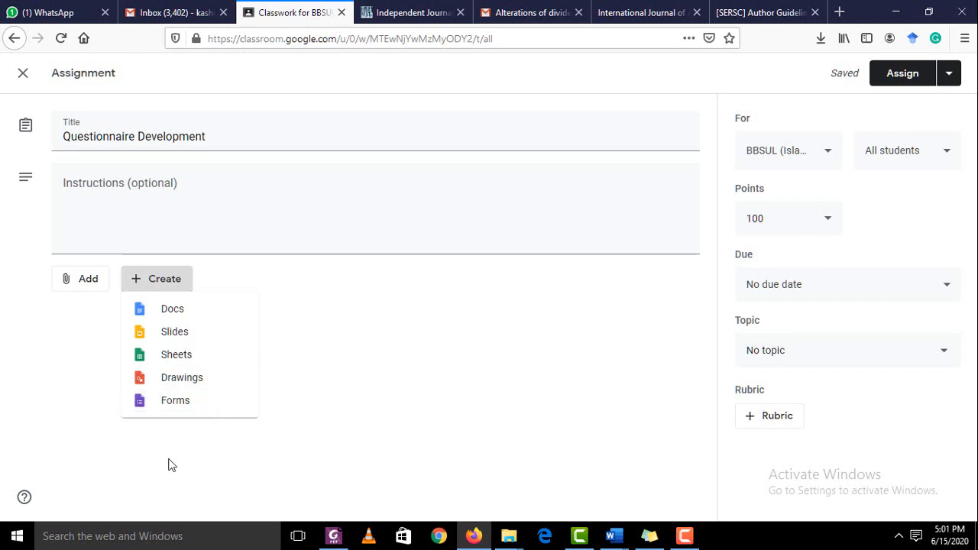
{"action": "left_click", "coordinate": [218, 457]}
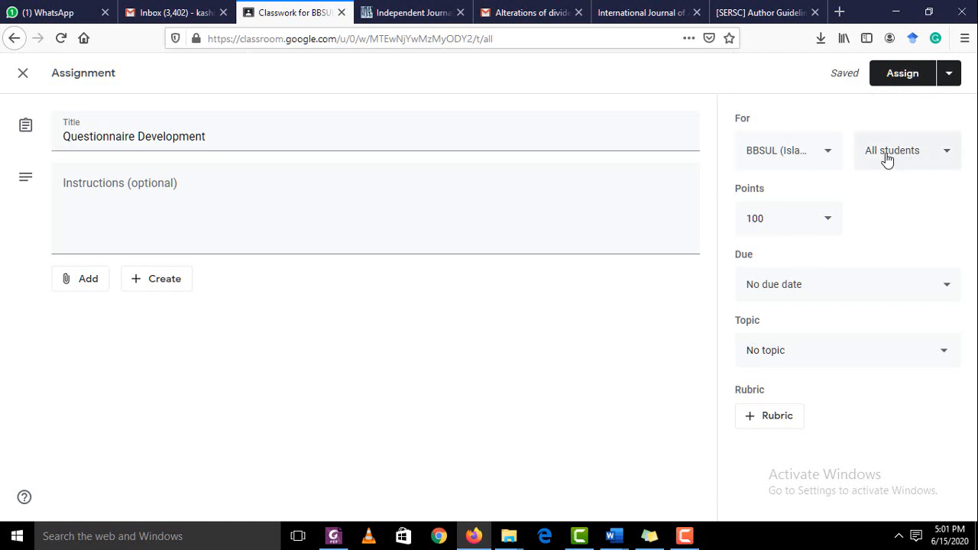
{"action": "left_click", "coordinate": [947, 156]}
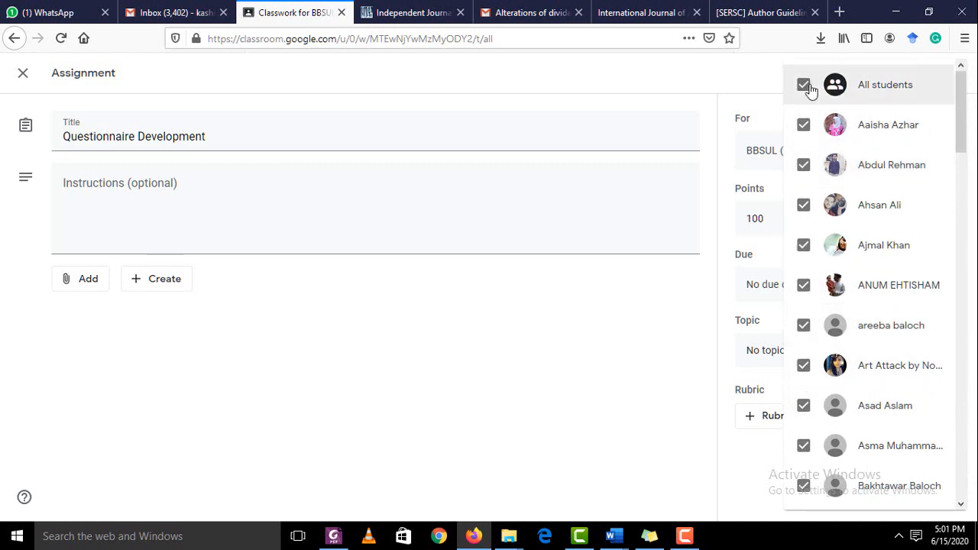
Change the assignment's points from 100 to Ungraded after trying values 05 and 10
{"action": "left_click", "coordinate": [653, 317]}
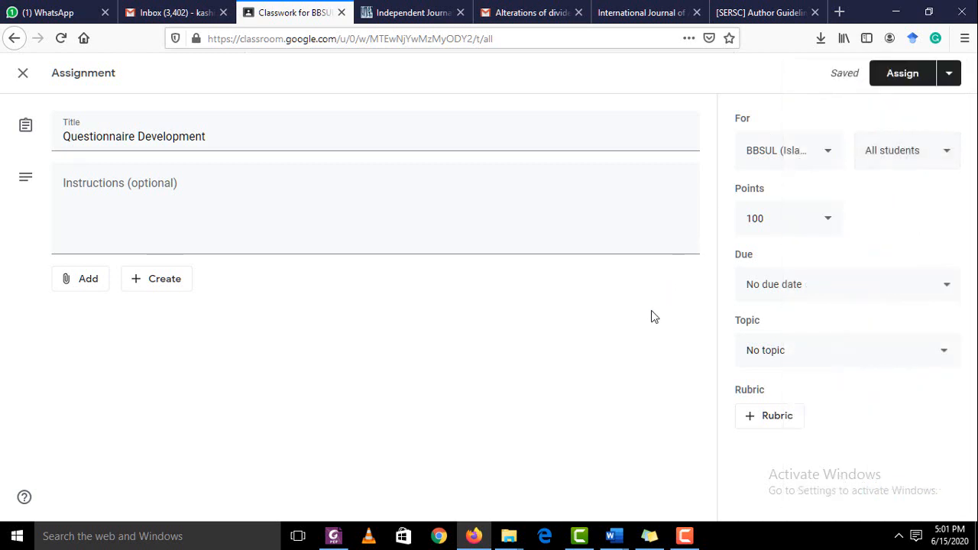
{"action": "left_click", "coordinate": [830, 222]}
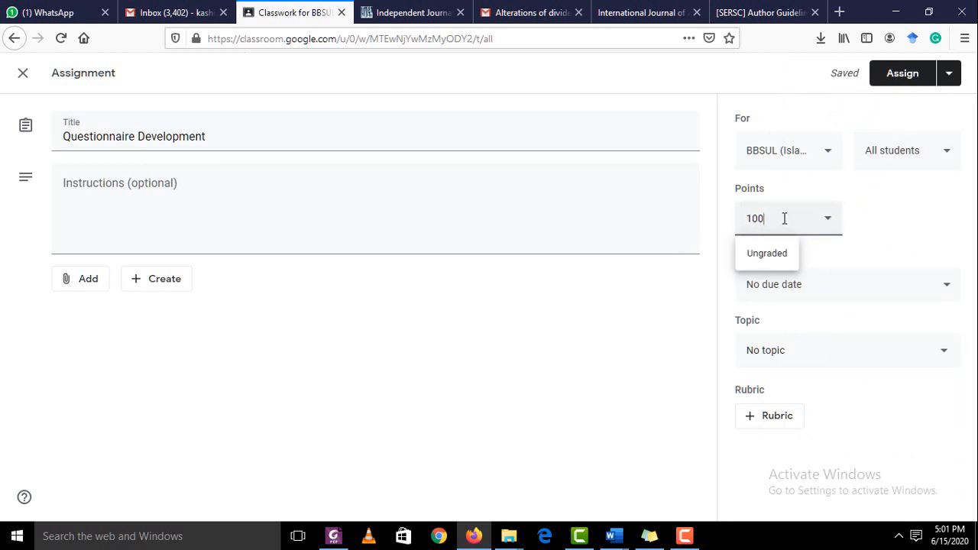
{"action": "key", "text": "BackSpace"}
{"action": "key", "text": "BackSpace"}
{"action": "key", "text": "BackSpace"}
{"action": "type", "text": "05"}
{"action": "key", "text": "BackSpace"}
{"action": "key", "text": "BackSpace"}
{"action": "type", "text": "10"}
{"action": "left_click", "coordinate": [766, 255]}
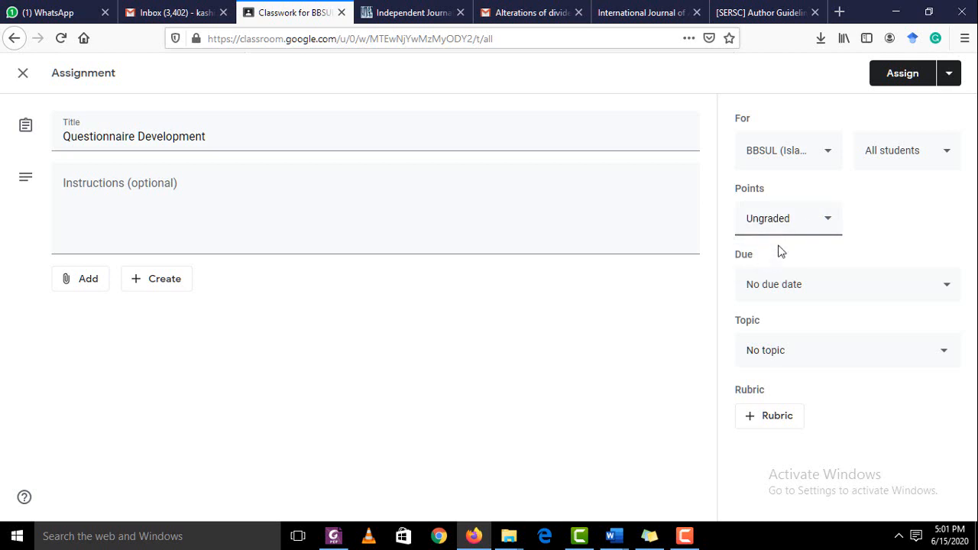
{"action": "left_click", "coordinate": [795, 289]}
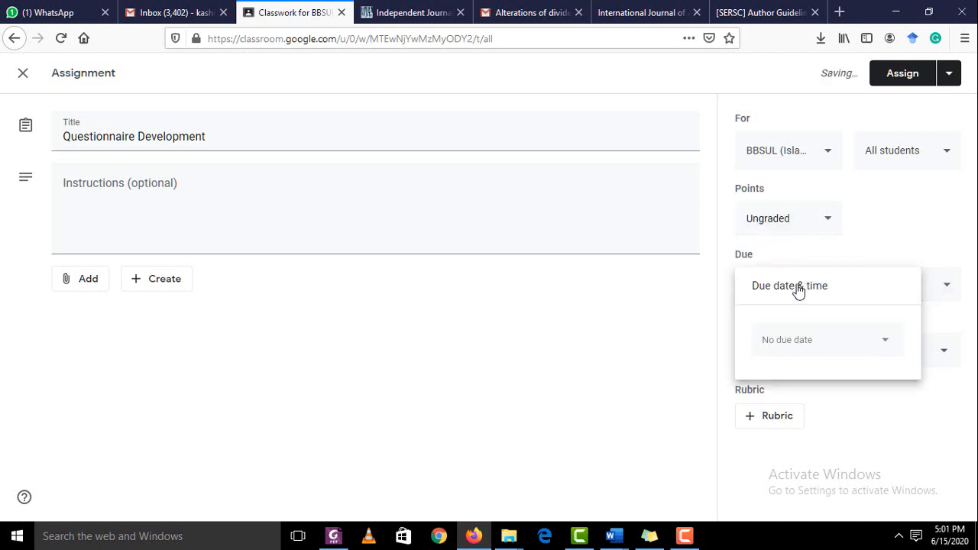
{"action": "left_click", "coordinate": [797, 343]}
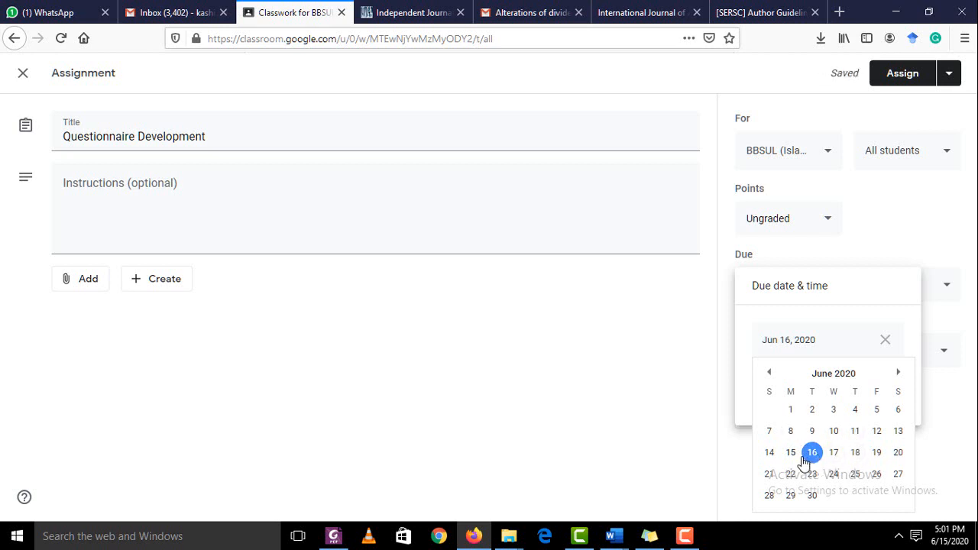
{"action": "left_click", "coordinate": [855, 453]}
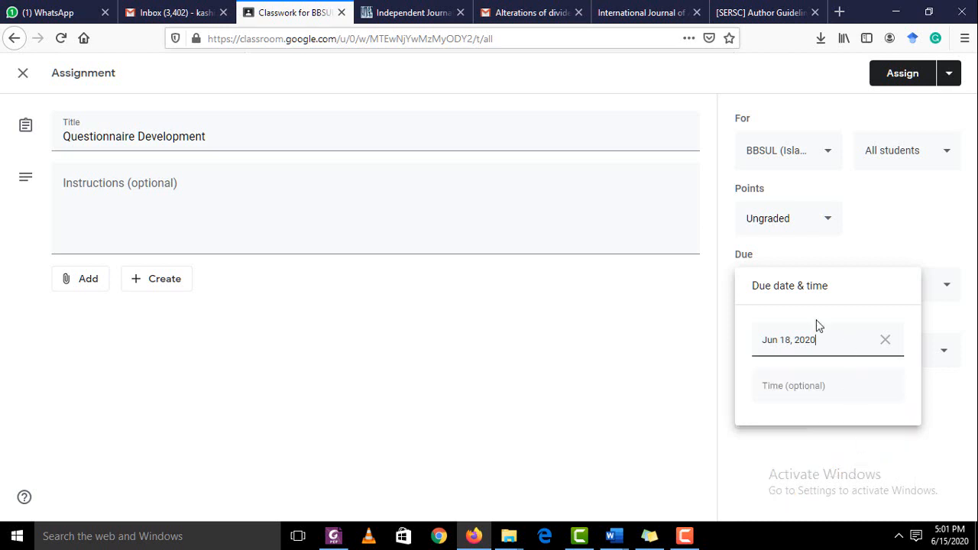
{"action": "left_click", "coordinate": [803, 388]}
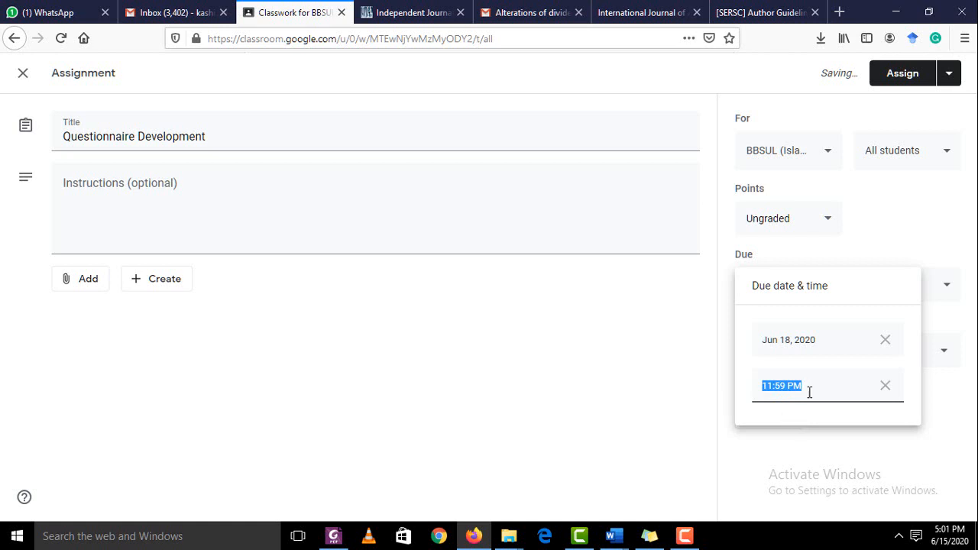
{"action": "left_click", "coordinate": [885, 385]}
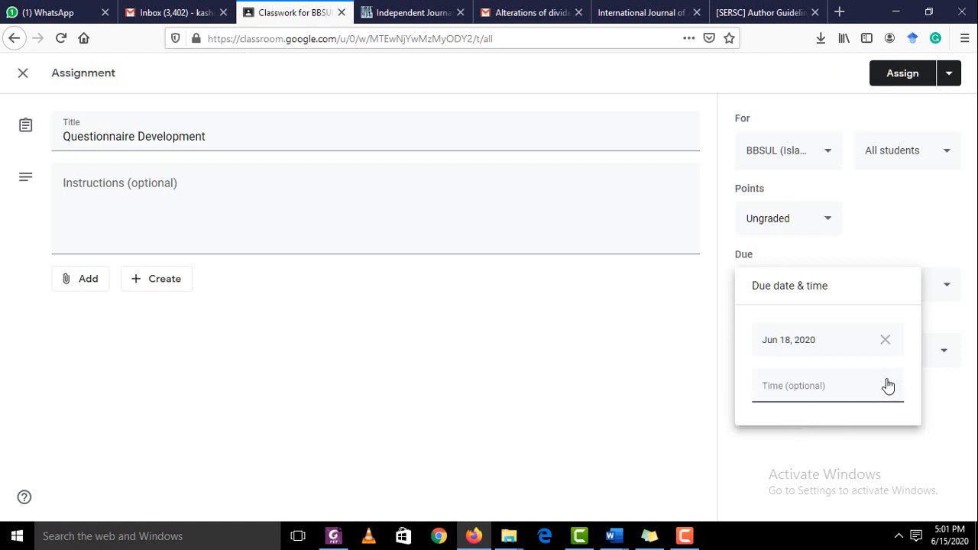
{"action": "left_click", "coordinate": [885, 340]}
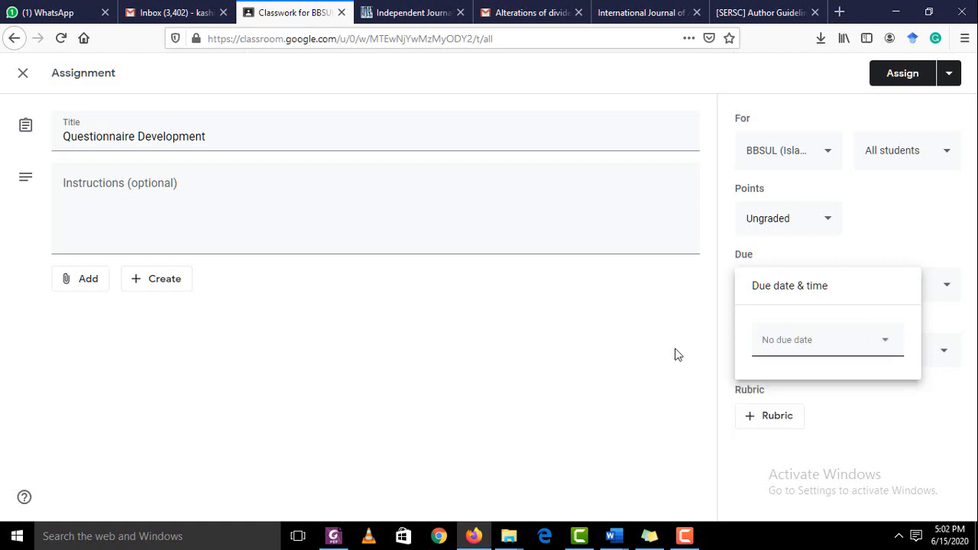
{"action": "left_click", "coordinate": [802, 251]}
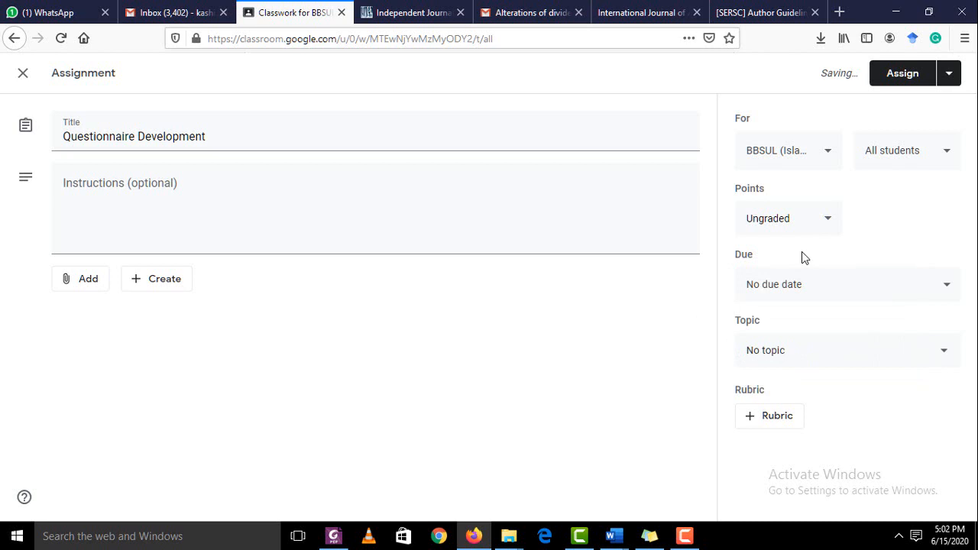
{"action": "left_click", "coordinate": [765, 367]}
{"action": "left_click", "coordinate": [644, 410]}
Post Questionnaire Development to all students and expand its card showing 0 turned in, 54 assigned
{"action": "left_click", "coordinate": [901, 81]}
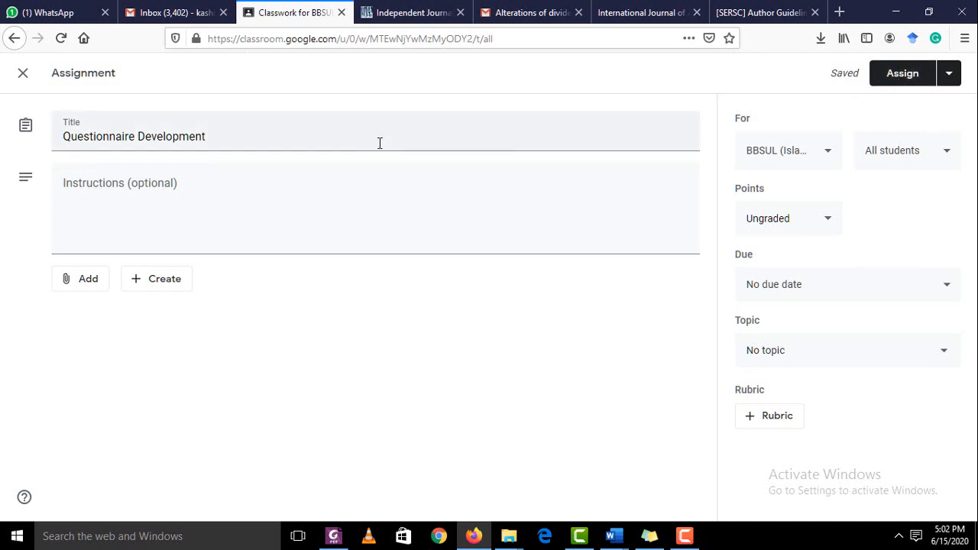
{"action": "left_click", "coordinate": [894, 82]}
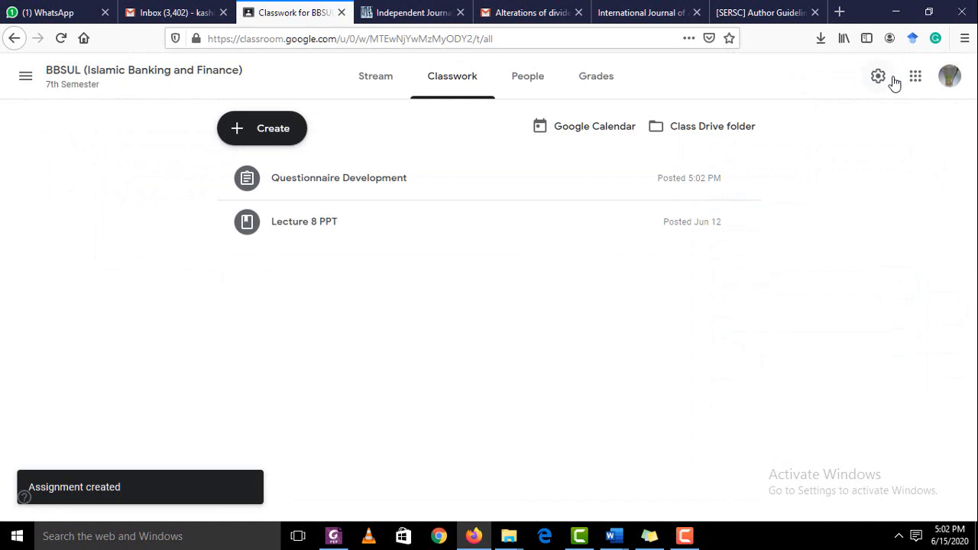
{"action": "left_click", "coordinate": [311, 181]}
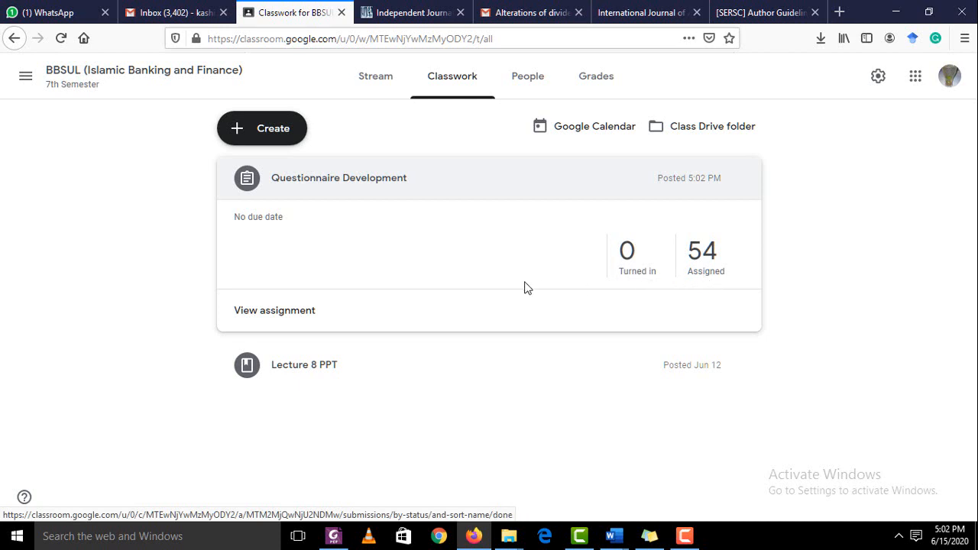
{"action": "left_click", "coordinate": [264, 320]}
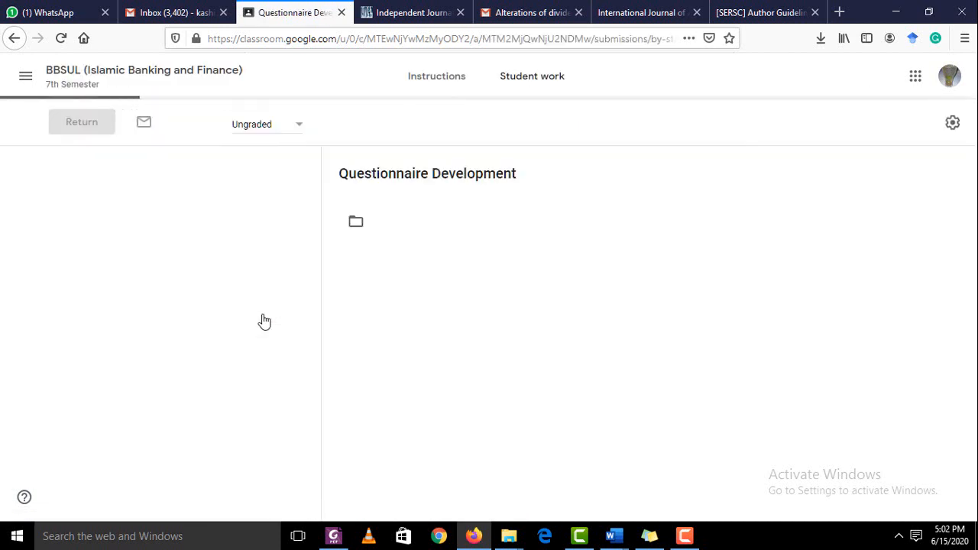
{"action": "scroll", "coordinate": [509, 301], "scroll_direction": "down", "scroll_amount": 6}
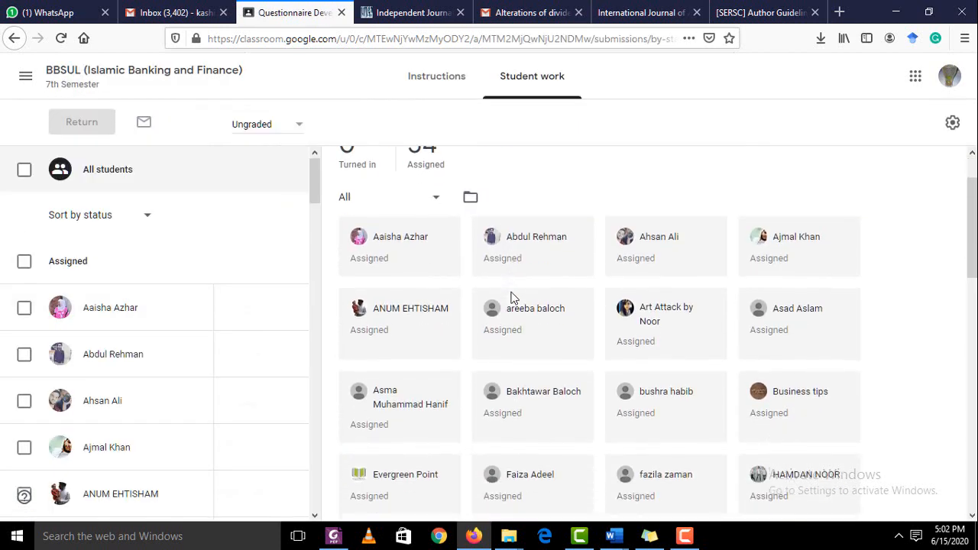
{"action": "scroll", "coordinate": [512, 298], "scroll_direction": "down", "scroll_amount": 5}
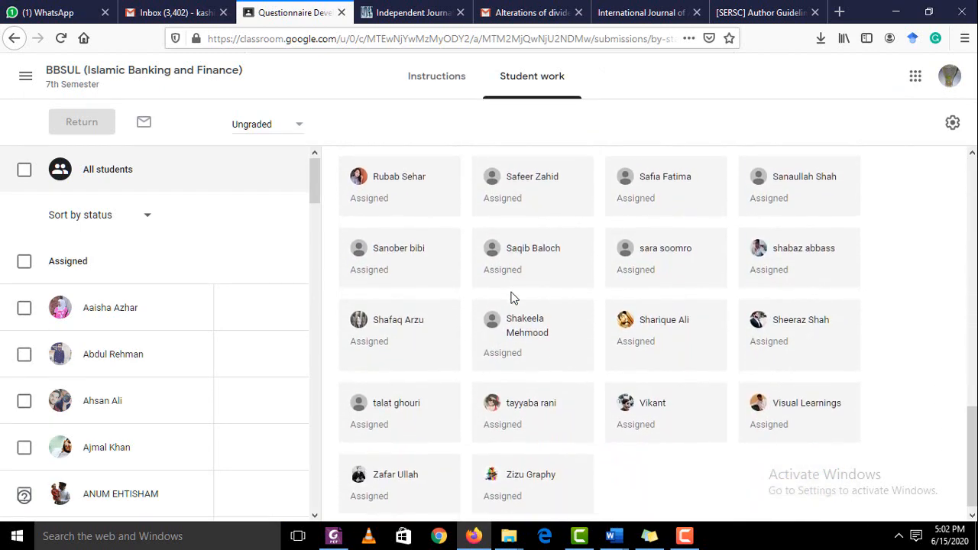
{"action": "scroll", "coordinate": [511, 298], "scroll_direction": "up", "scroll_amount": 1}
{"action": "scroll", "coordinate": [372, 229], "scroll_direction": "up", "scroll_amount": 10}
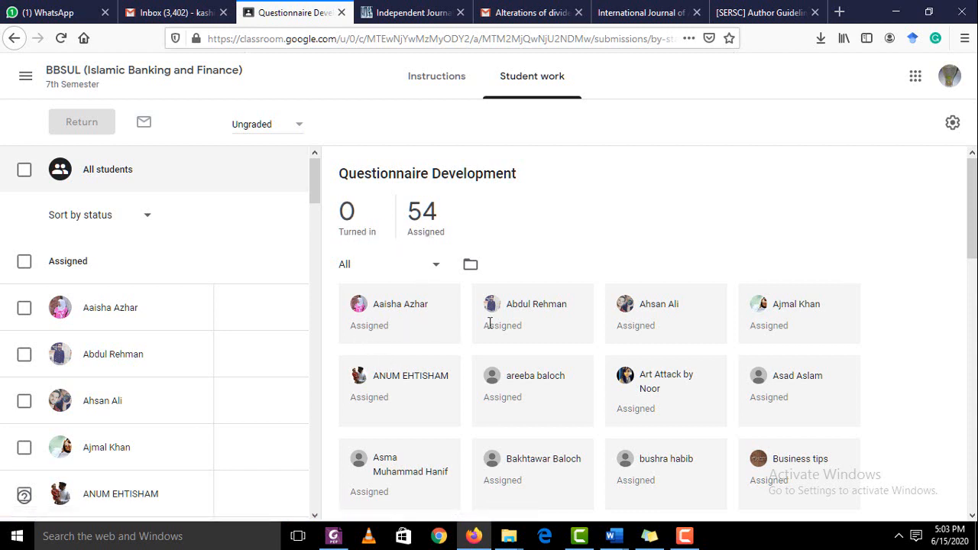
{"action": "scroll", "coordinate": [623, 422], "scroll_direction": "down", "scroll_amount": 6}
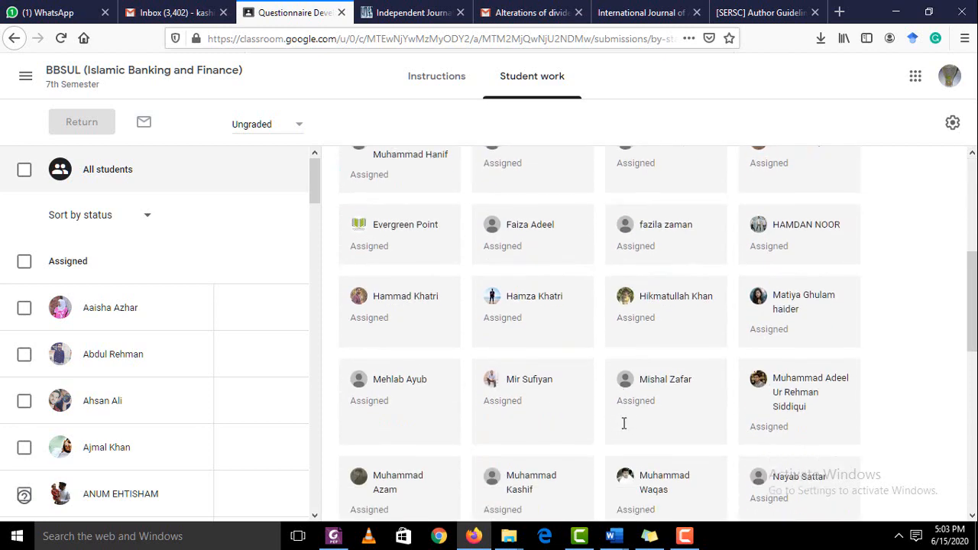
{"action": "scroll", "coordinate": [656, 400], "scroll_direction": "down", "scroll_amount": 4}
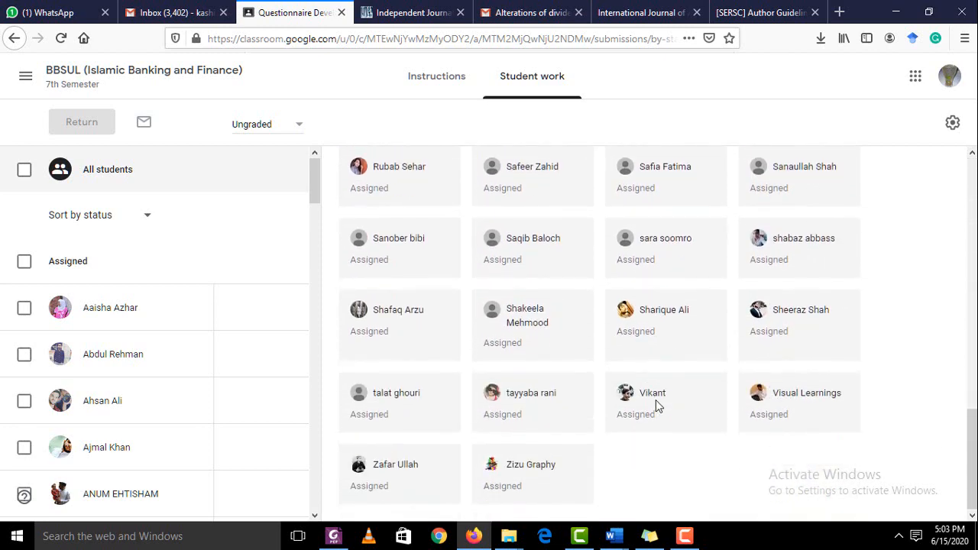
{"action": "scroll", "coordinate": [658, 406], "scroll_direction": "up", "scroll_amount": 10}
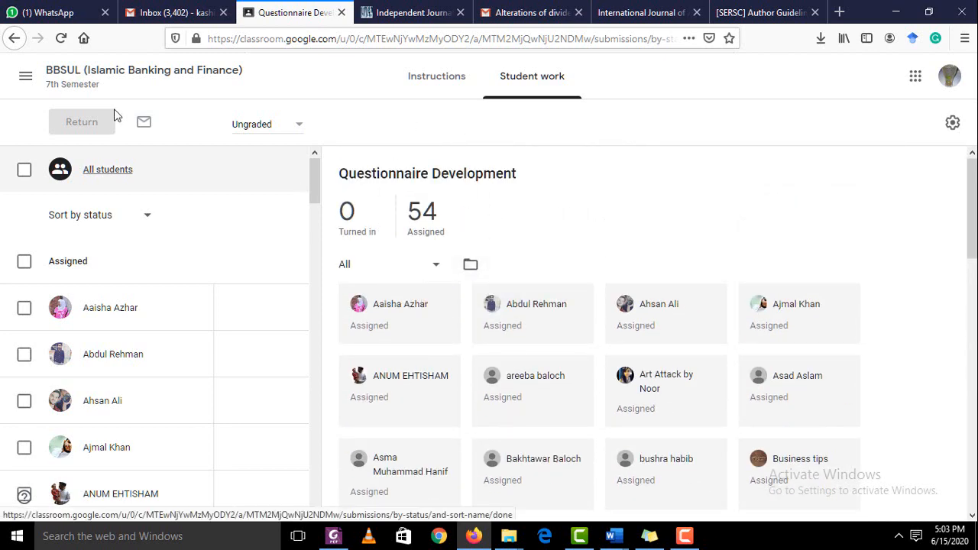
{"action": "left_click", "coordinate": [15, 43]}
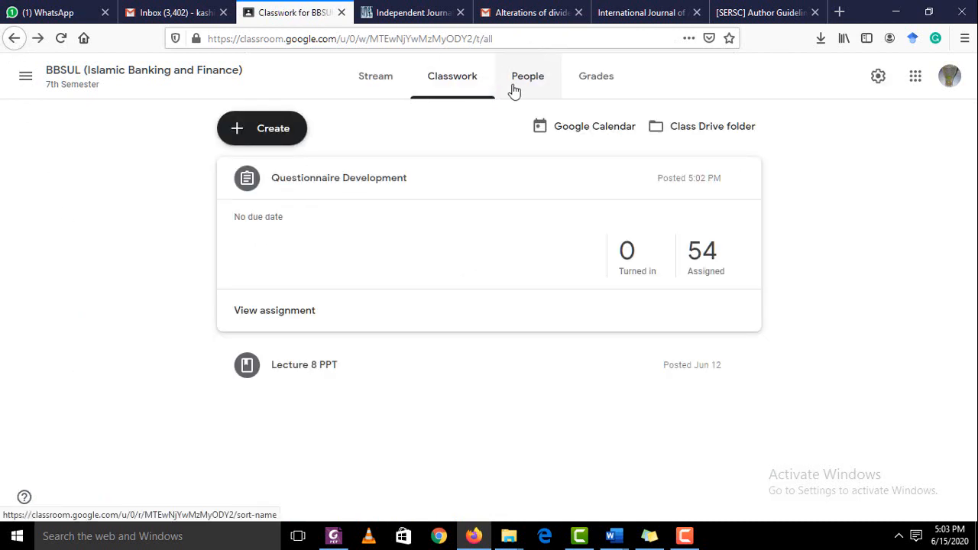
{"action": "left_click", "coordinate": [259, 128]}
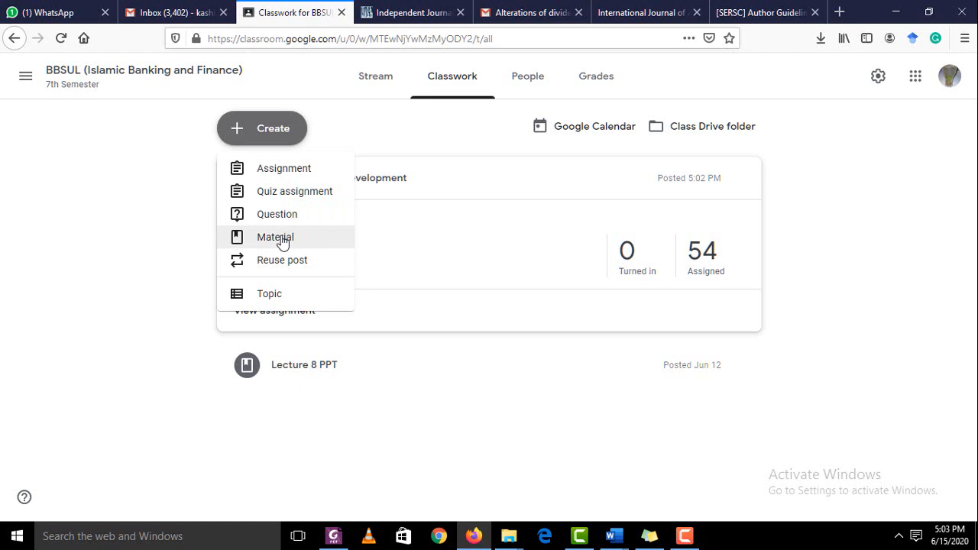
{"action": "left_click", "coordinate": [282, 241]}
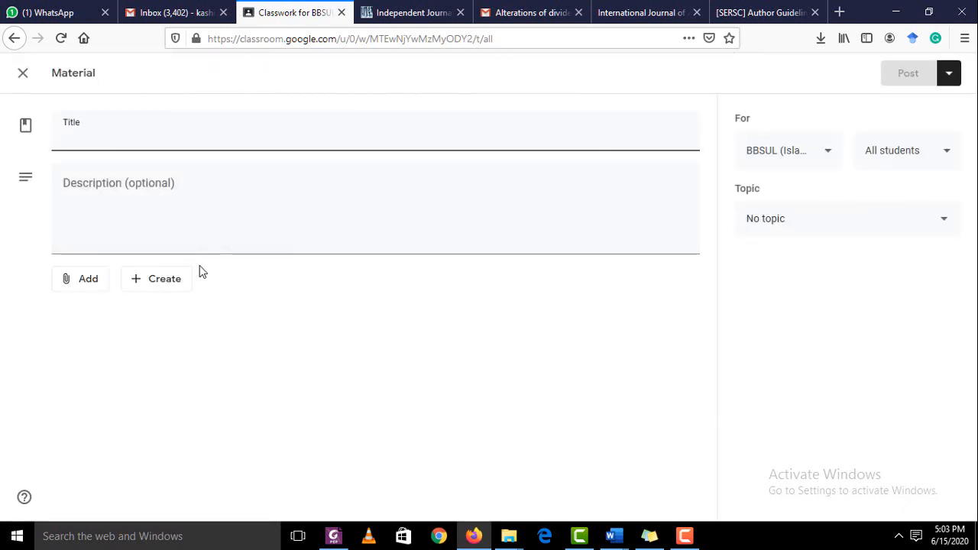
{"action": "left_click", "coordinate": [86, 136]}
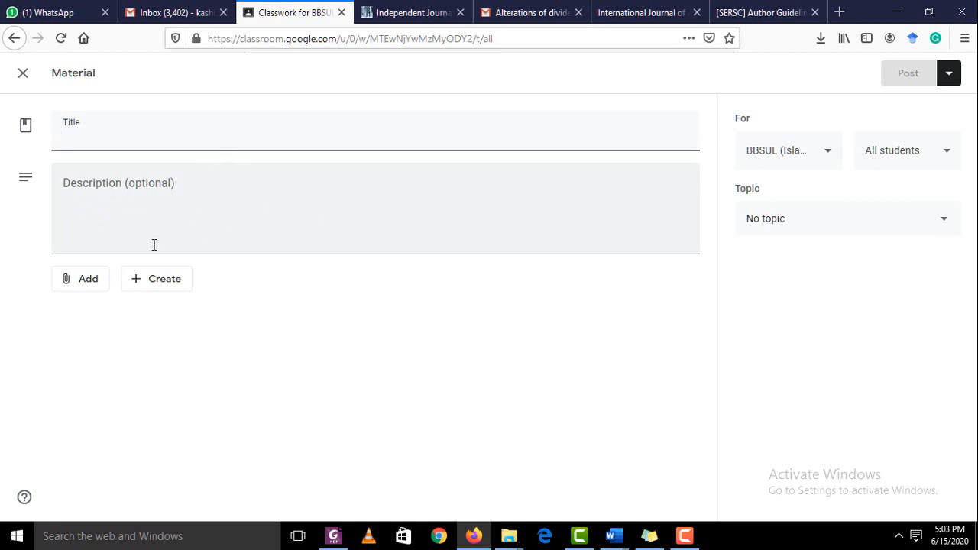
{"action": "left_click", "coordinate": [87, 293]}
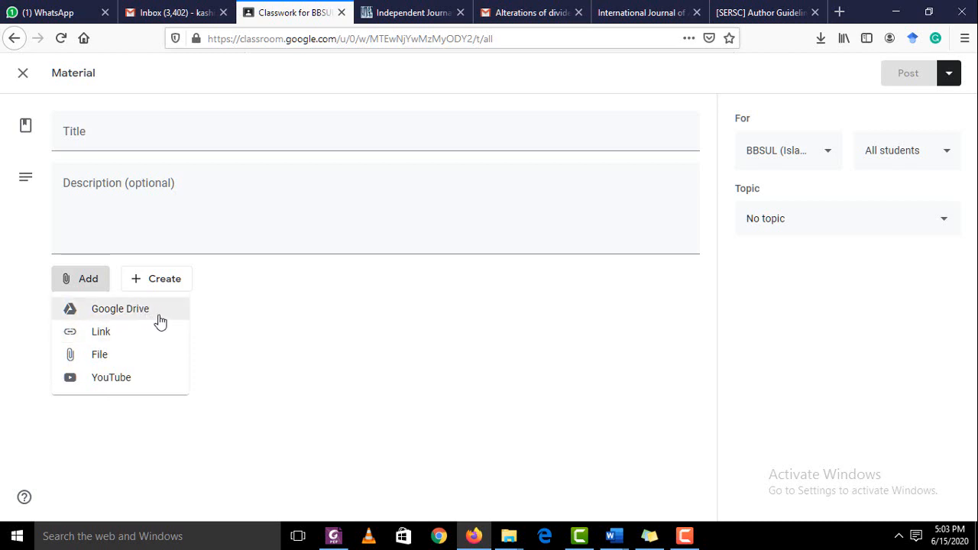
{"action": "left_click", "coordinate": [254, 334]}
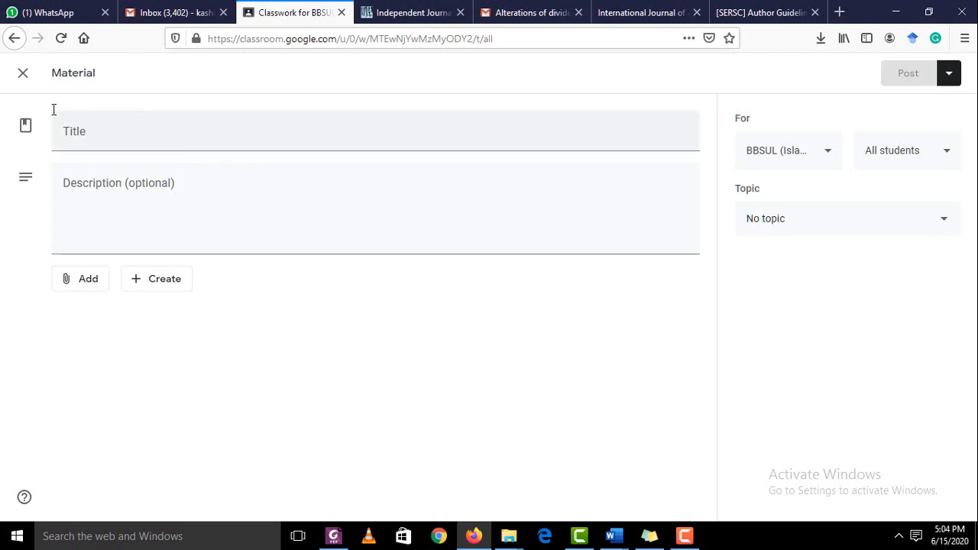
{"action": "left_click", "coordinate": [23, 73]}
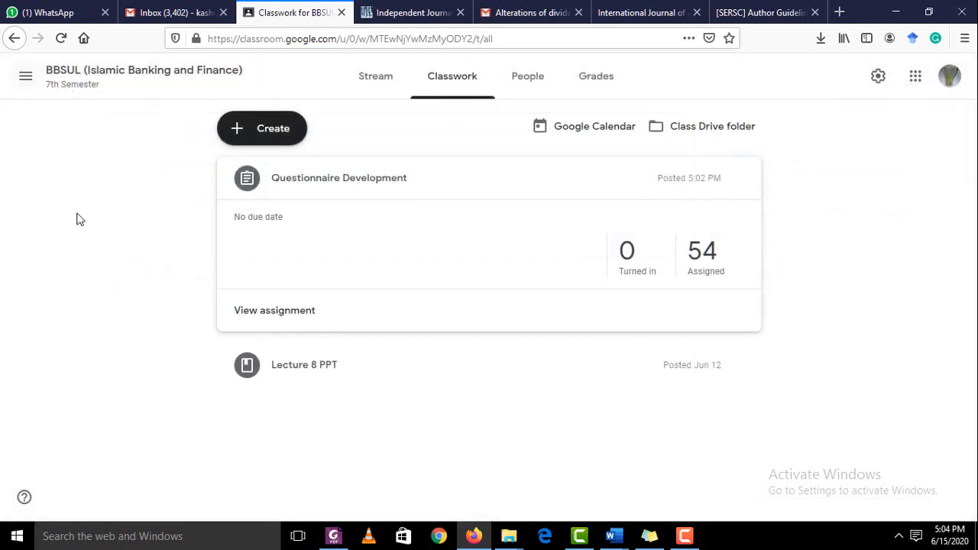
Collapse the assignment card, view one student's assigned work from People, then return to People
{"action": "left_click", "coordinate": [299, 183]}
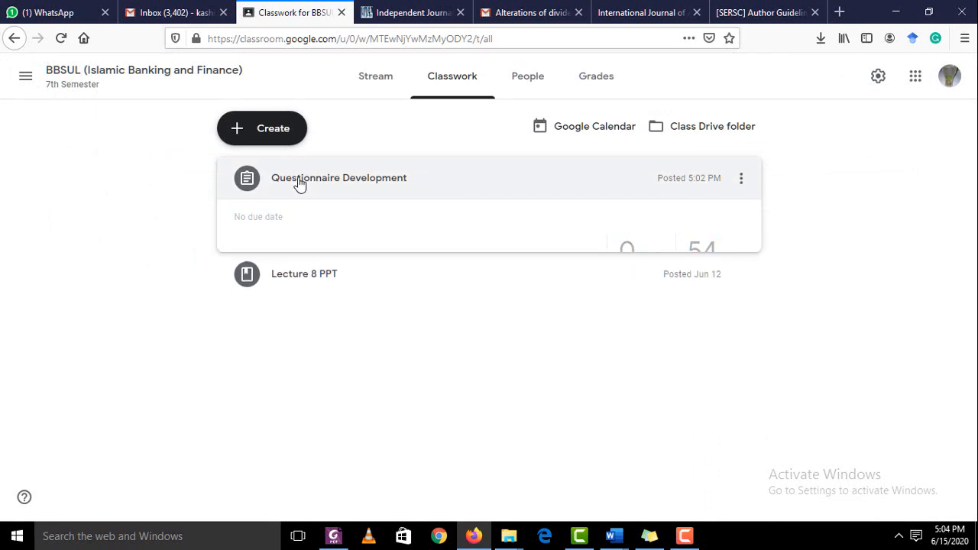
{"action": "left_click", "coordinate": [519, 89]}
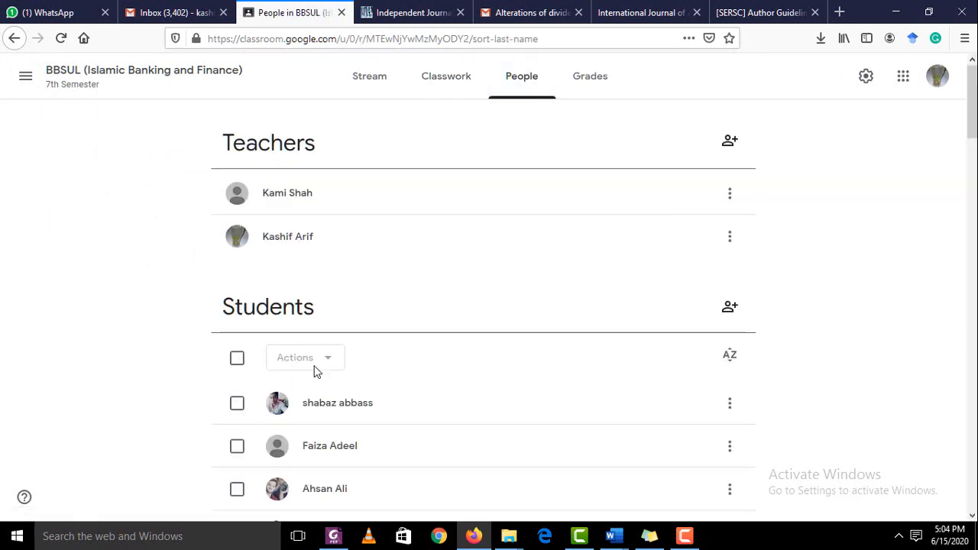
{"action": "scroll", "coordinate": [314, 373], "scroll_direction": "down", "scroll_amount": 3}
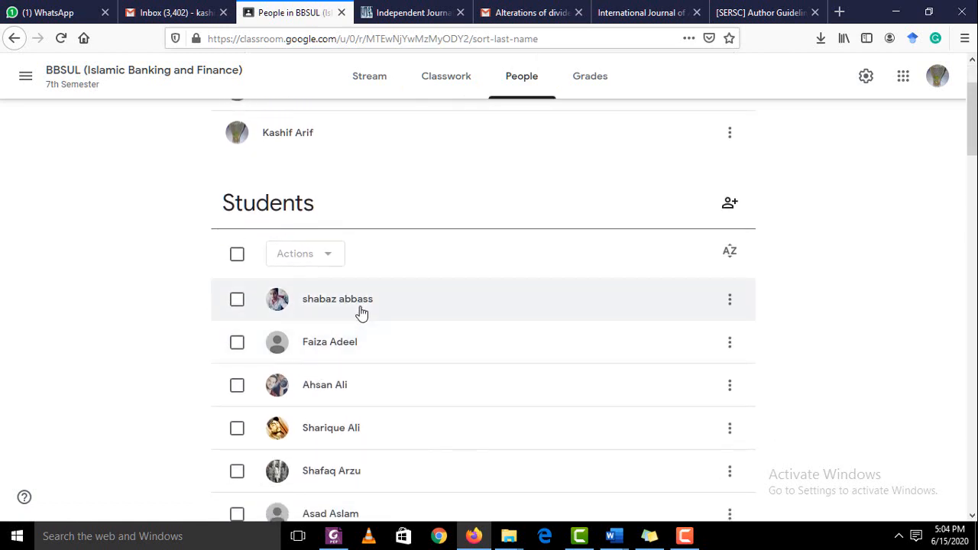
{"action": "left_click", "coordinate": [363, 314]}
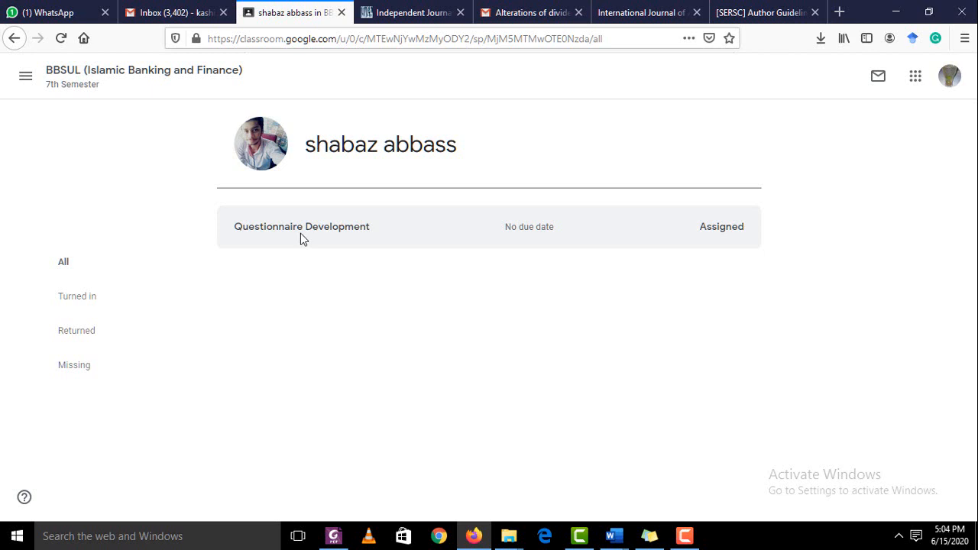
{"action": "left_click", "coordinate": [15, 39]}
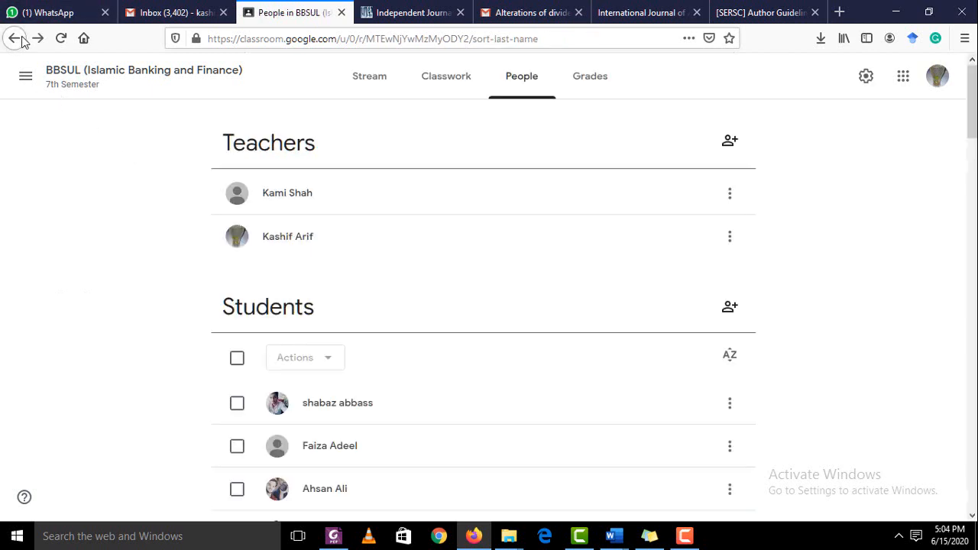
Go back to the Classwork list showing Questionnaire Development and Lecture 8 PPT
{"action": "left_click", "coordinate": [16, 38]}
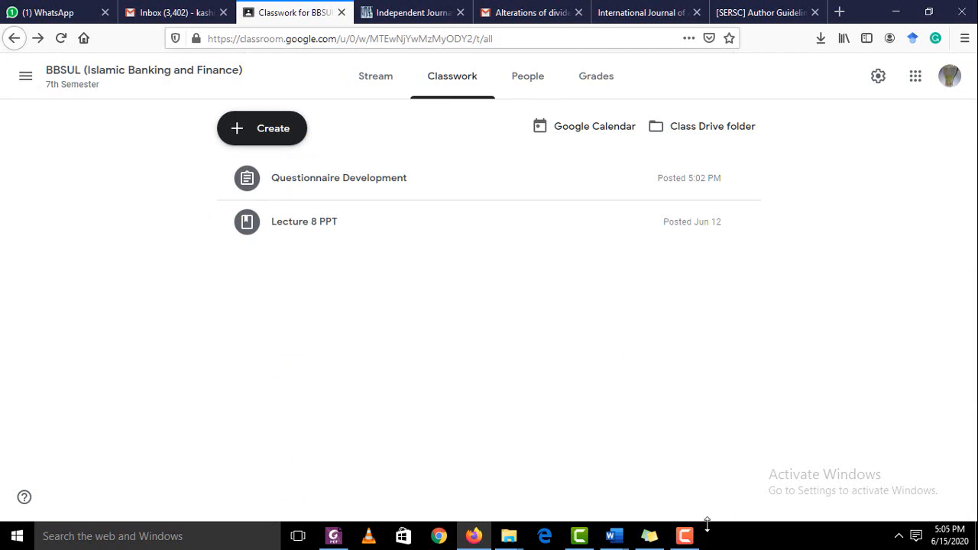
{"action": "mouse_move", "coordinate": [685, 542]}
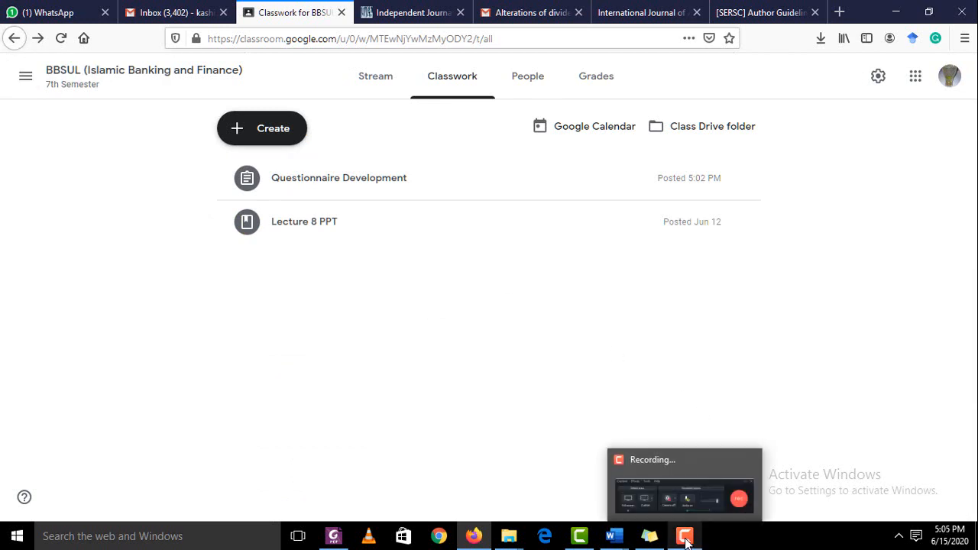
{"action": "left_click", "coordinate": [739, 510]}
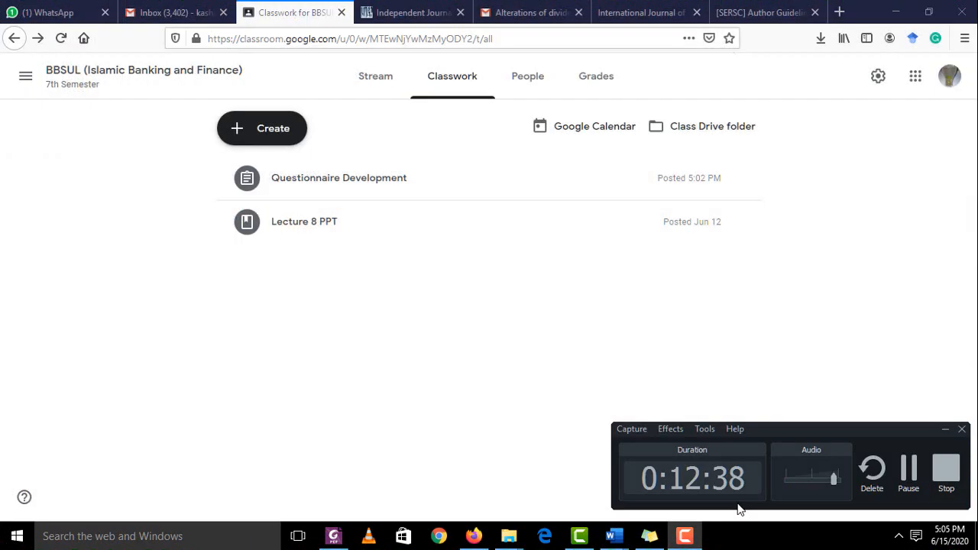